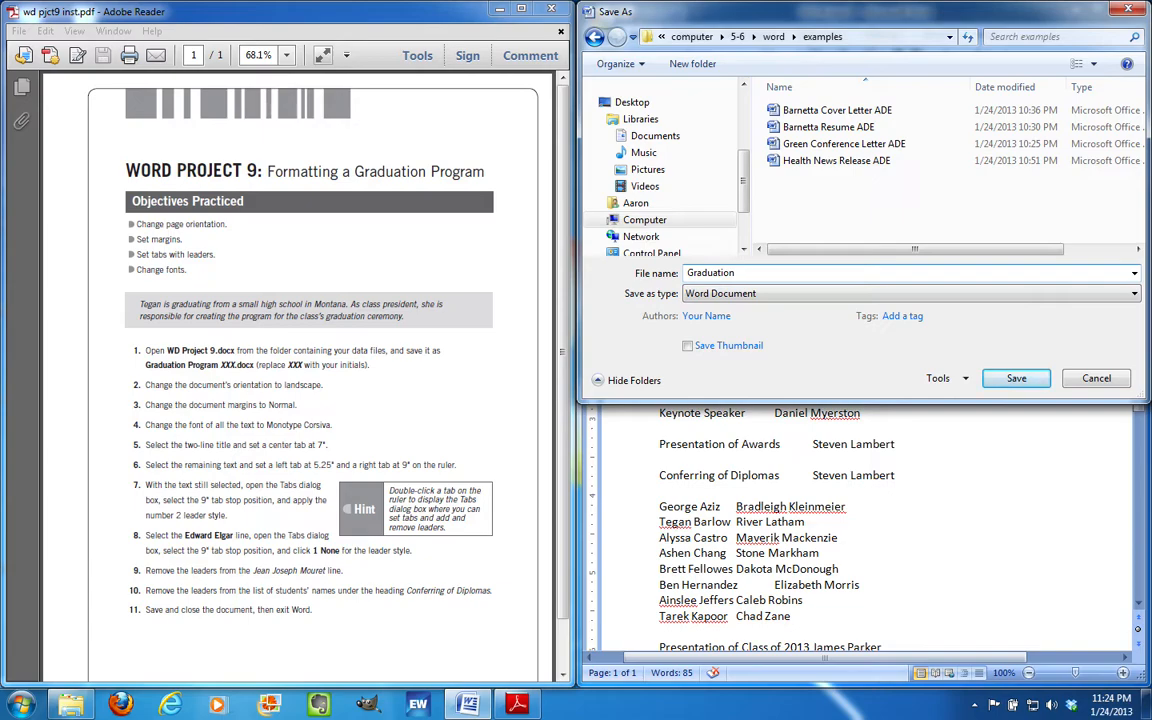
Name the file 'Graduation Program ADE' and save it to the examples folder
{"action": "type", "text": "DE"}
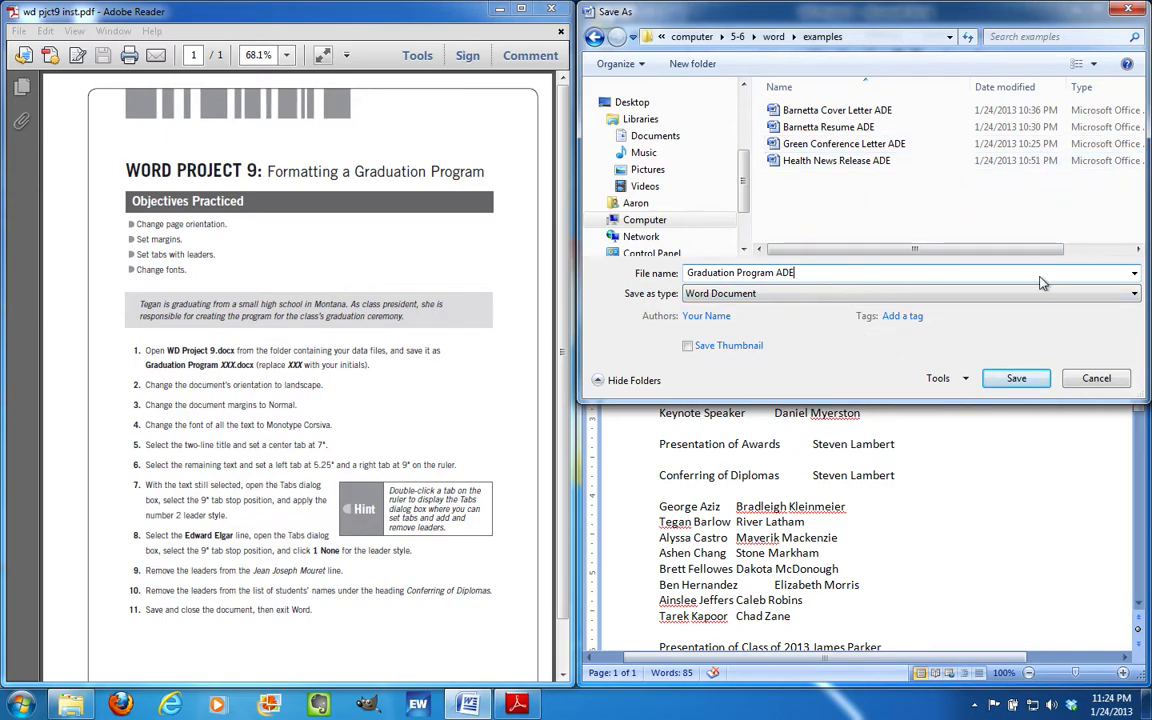
{"action": "left_click", "coordinate": [1038, 380]}
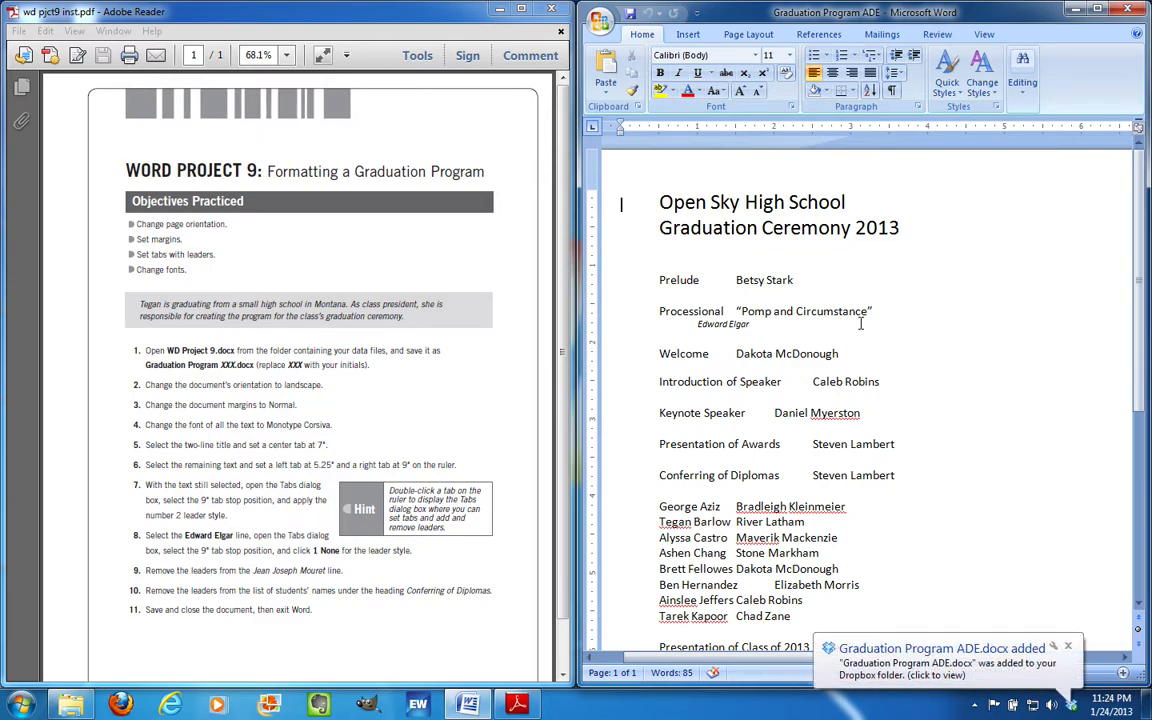
Dismiss the Dropbox notification and zoom out to 70% so the full page is visible
{"action": "left_click", "coordinate": [1063, 577]}
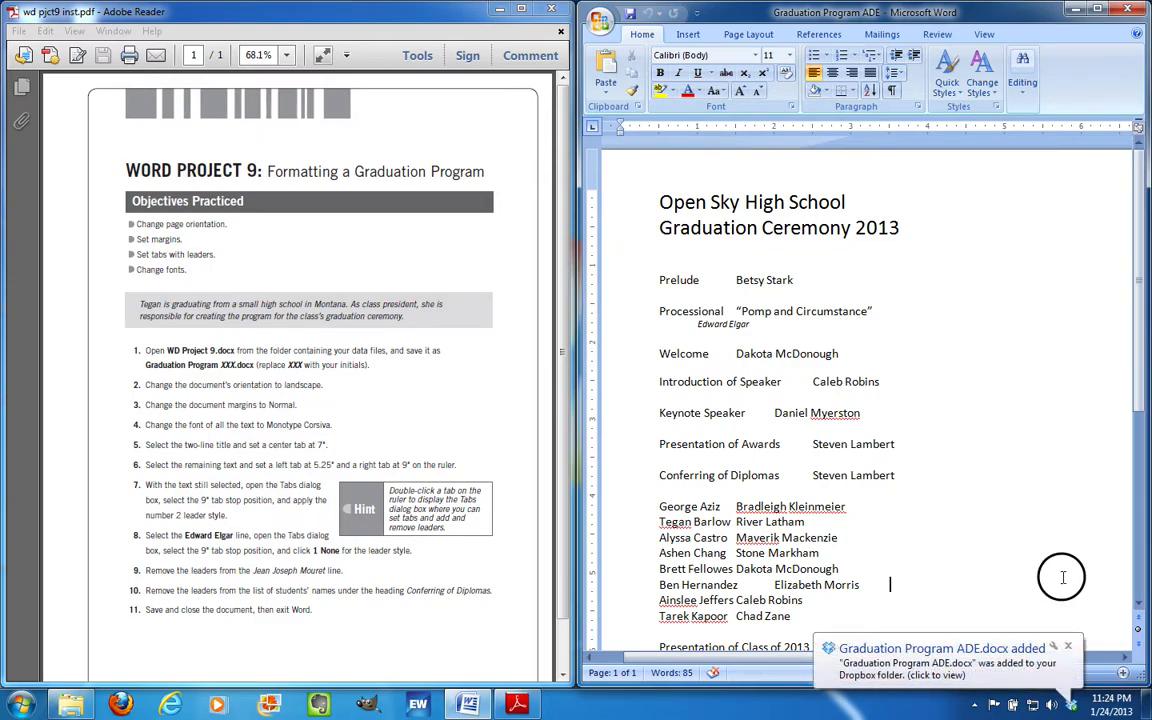
{"action": "left_click", "coordinate": [1068, 647]}
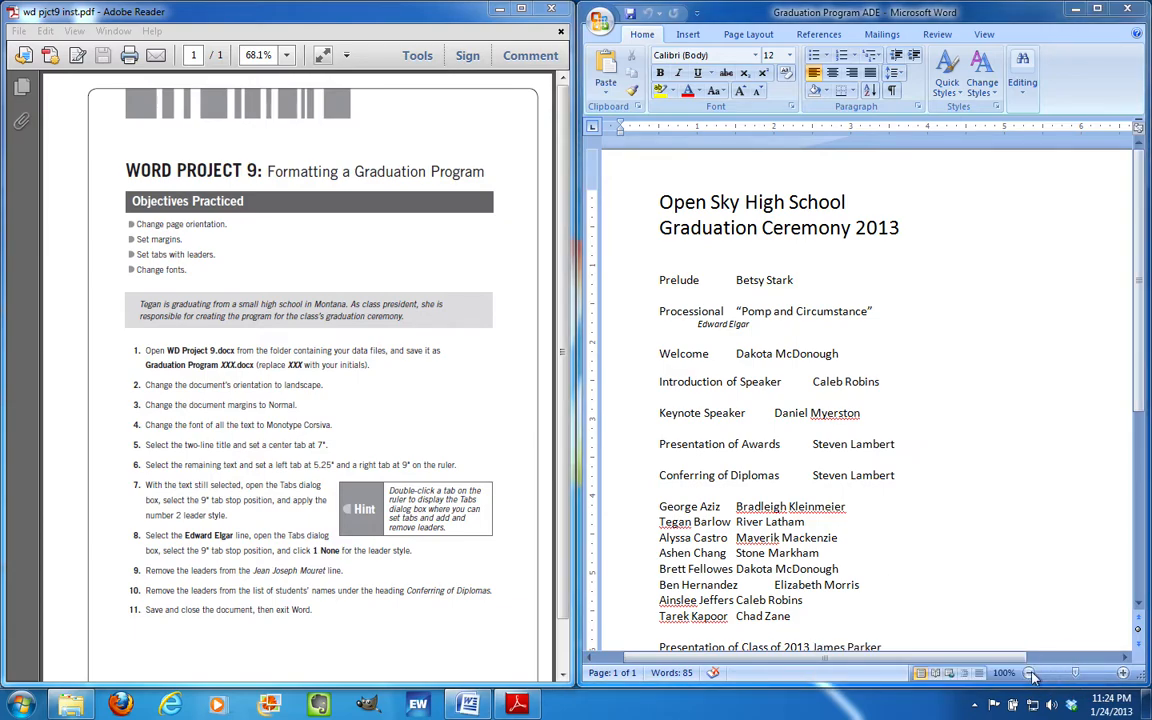
{"action": "left_click", "coordinate": [1031, 673]}
{"action": "left_click", "coordinate": [1031, 673]}
{"action": "left_click", "coordinate": [1031, 673]}
{"action": "left_click", "coordinate": [1031, 673]}
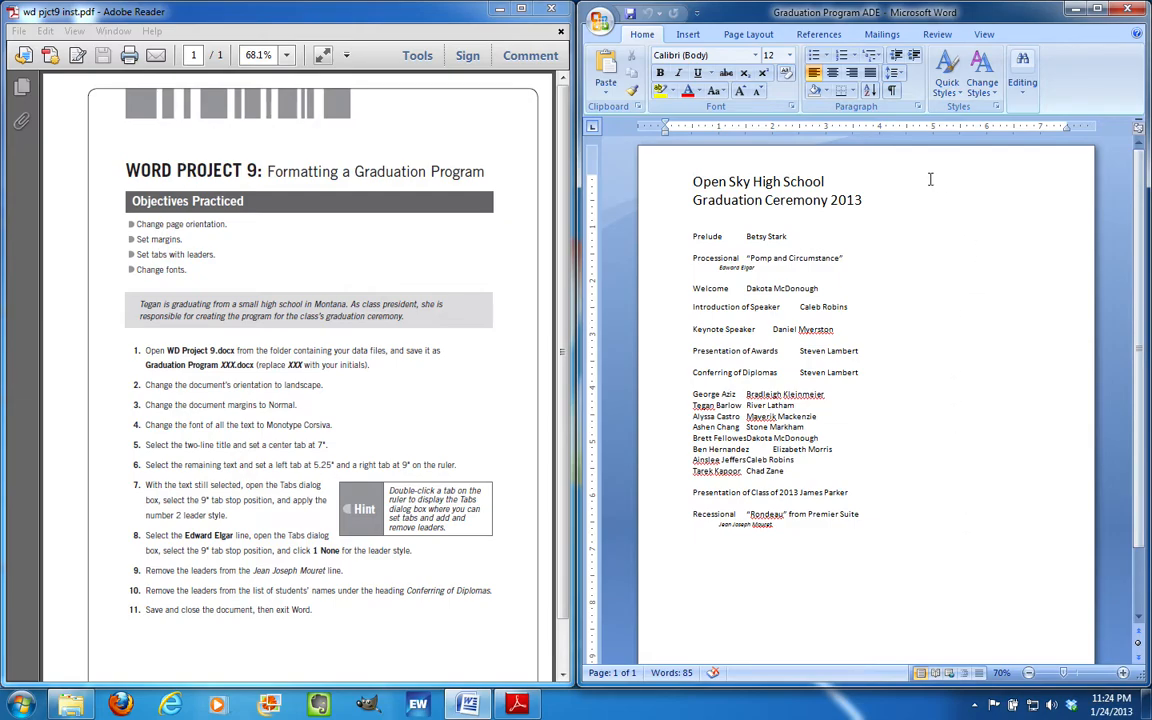
Set the page orientation to Landscape from the Page Layout tab
{"action": "left_click", "coordinate": [772, 36]}
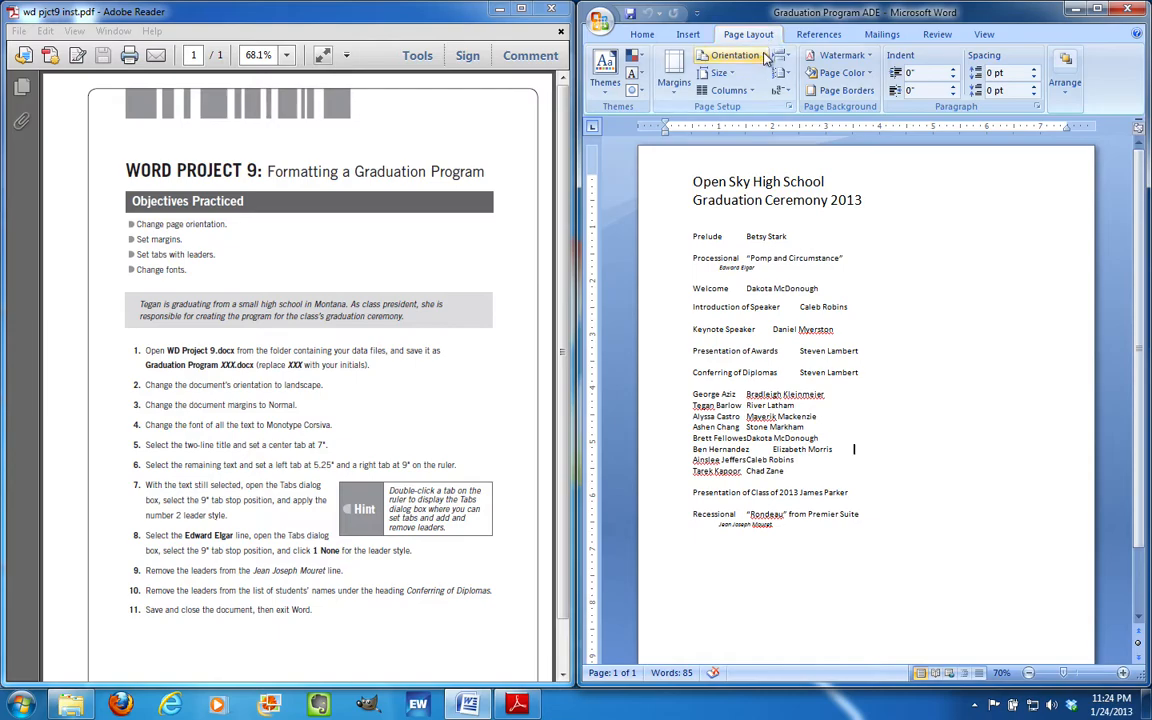
{"action": "left_click", "coordinate": [764, 57]}
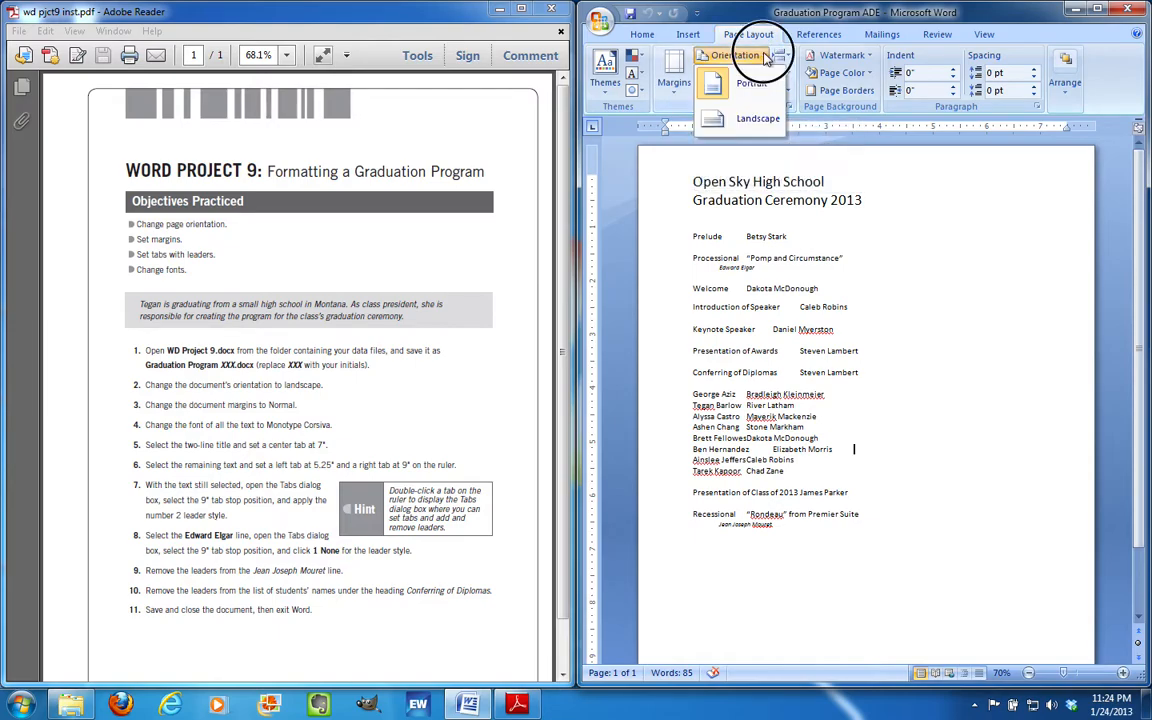
{"action": "left_click", "coordinate": [757, 118]}
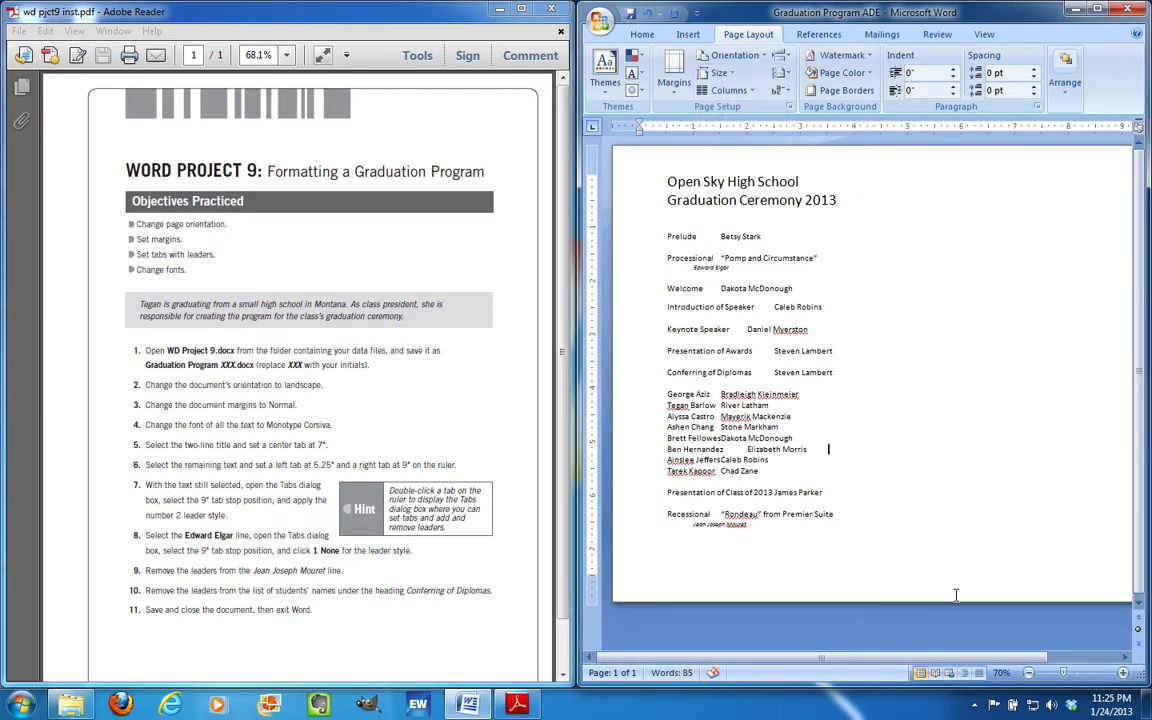
{"action": "left_click_drag", "start_coordinate": [926, 661], "coordinate": [955, 652]}
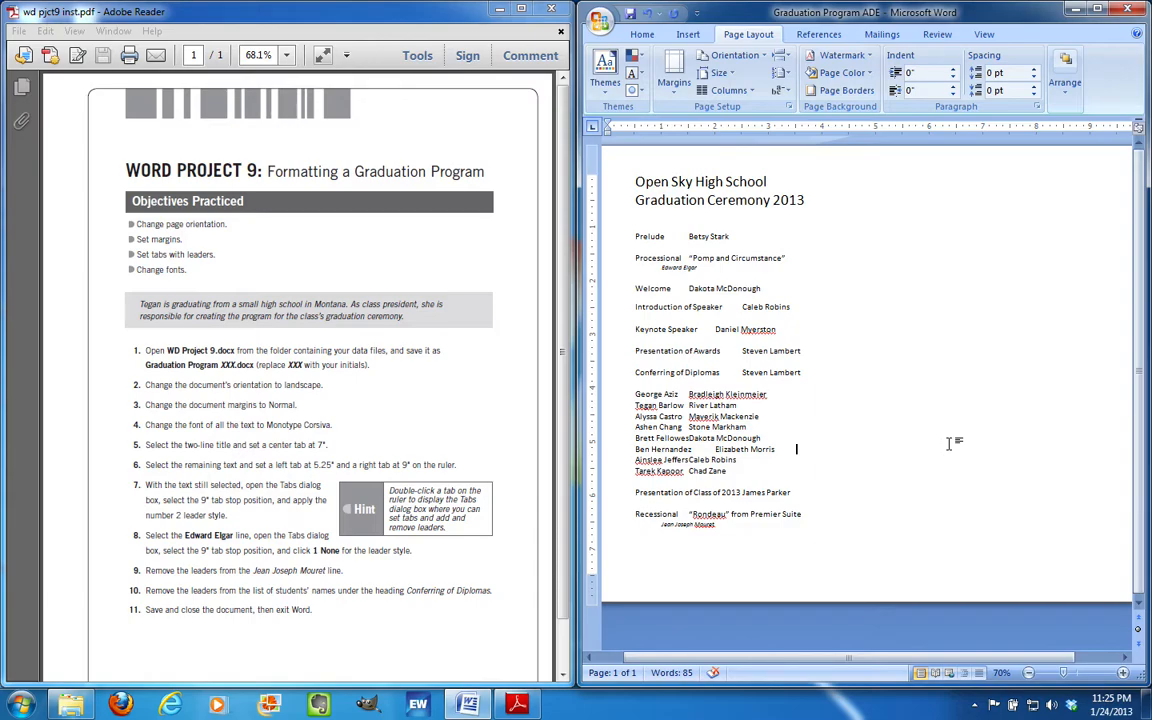
Apply the Normal margin preset (1 inch on all sides) and scroll to check the page
{"action": "left_click", "coordinate": [679, 94]}
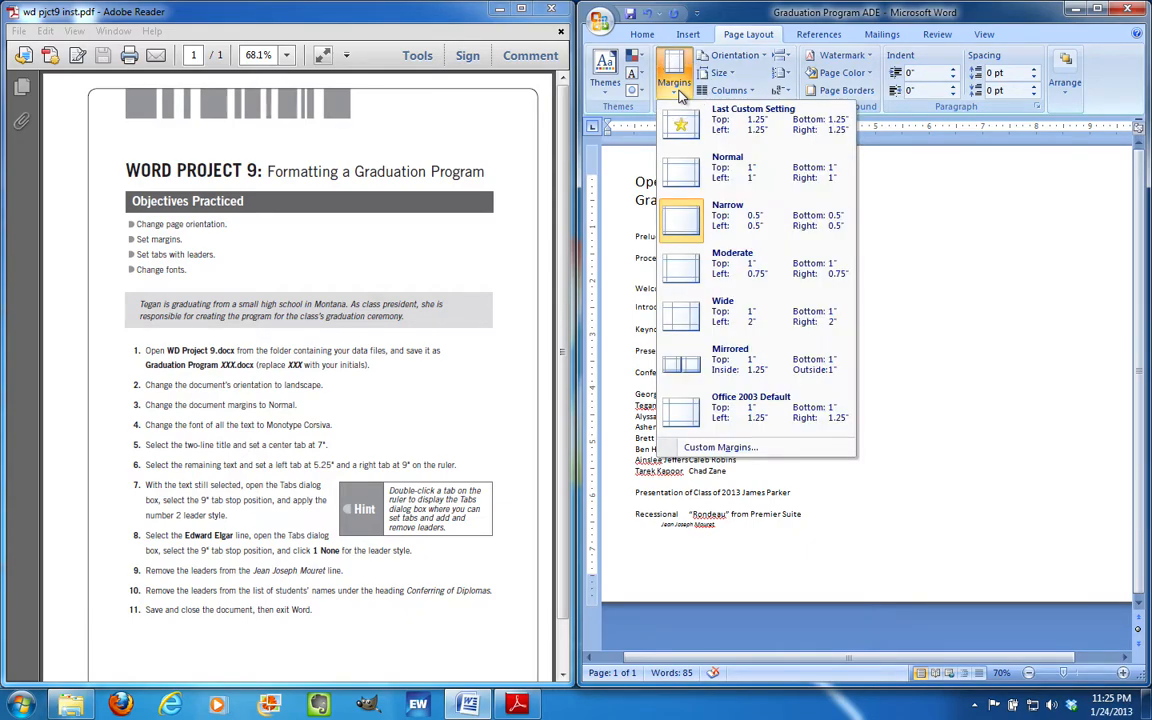
{"action": "left_click", "coordinate": [745, 172]}
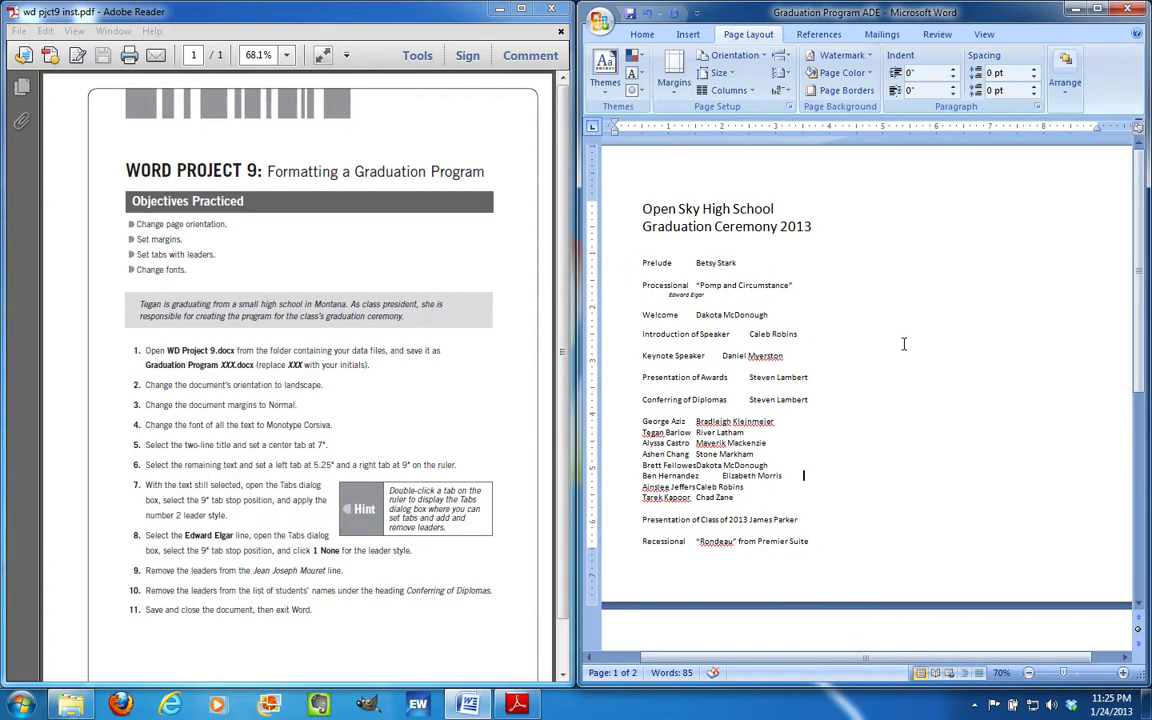
{"action": "scroll", "coordinate": [903, 343], "scroll_direction": "down", "scroll_amount": 3}
{"action": "scroll", "coordinate": [903, 343], "scroll_direction": "down", "scroll_amount": 1}
{"action": "scroll", "coordinate": [903, 343], "scroll_direction": "up", "scroll_amount": 4}
Select the entire document and set its font to Monotype Corsiva
{"action": "key", "text": "ctrl+a"}
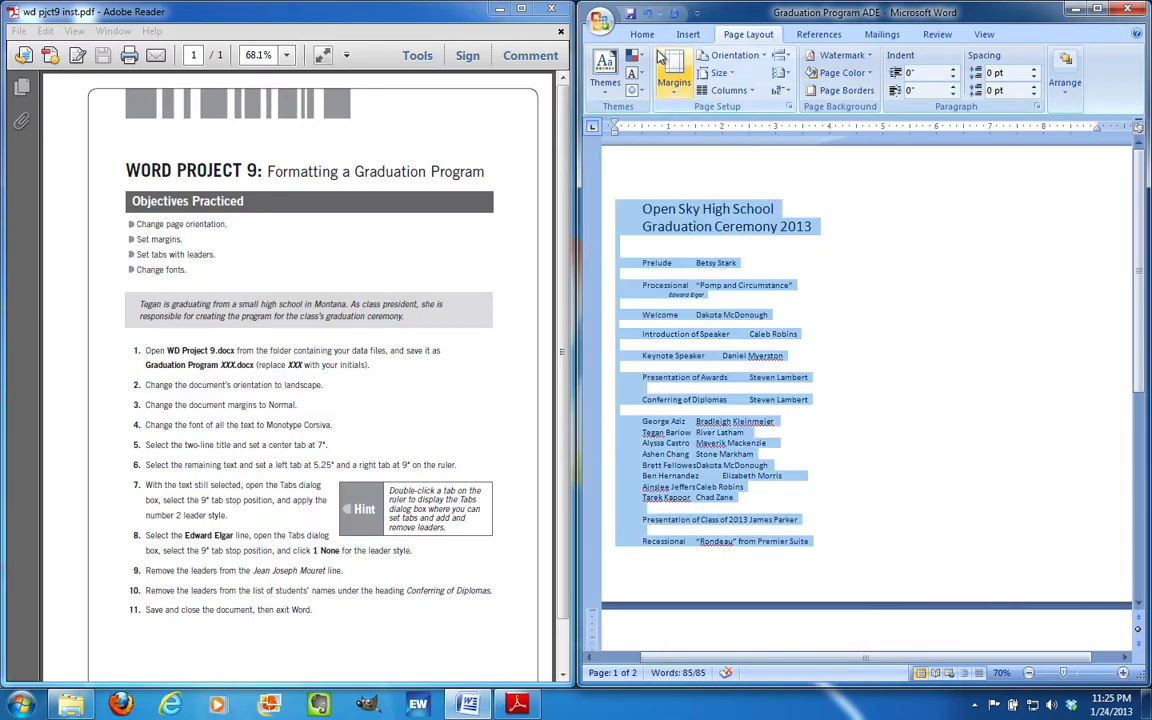
{"action": "left_click", "coordinate": [644, 35]}
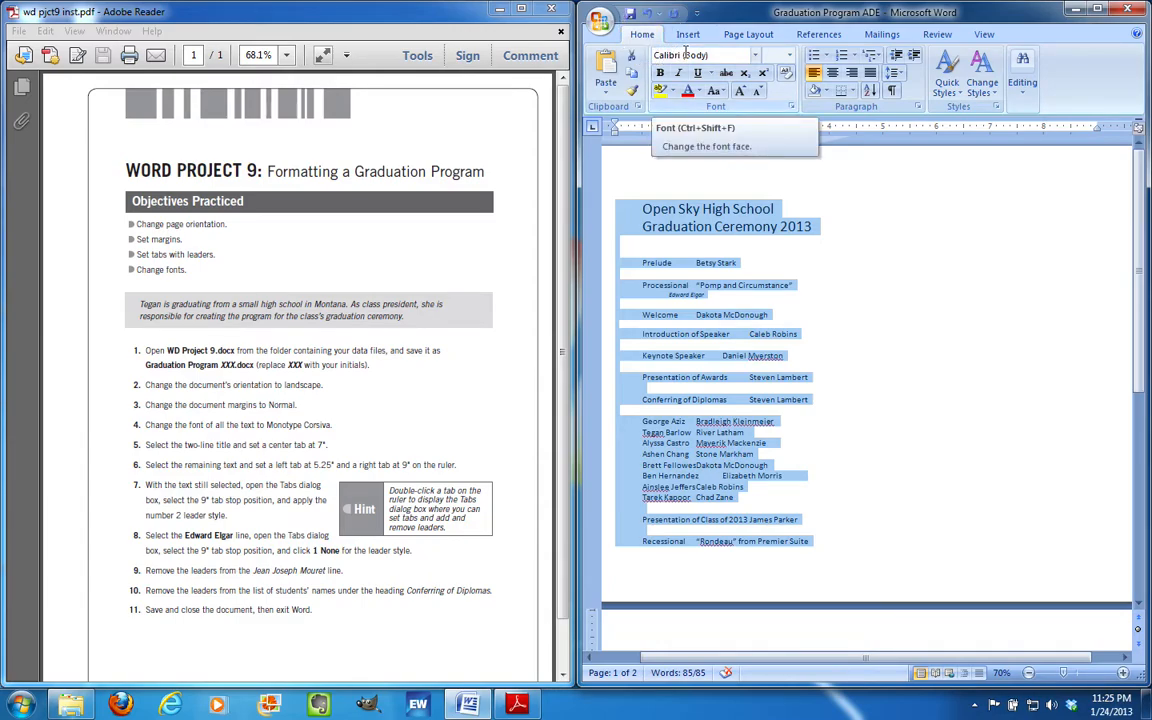
{"action": "left_click", "coordinate": [685, 54]}
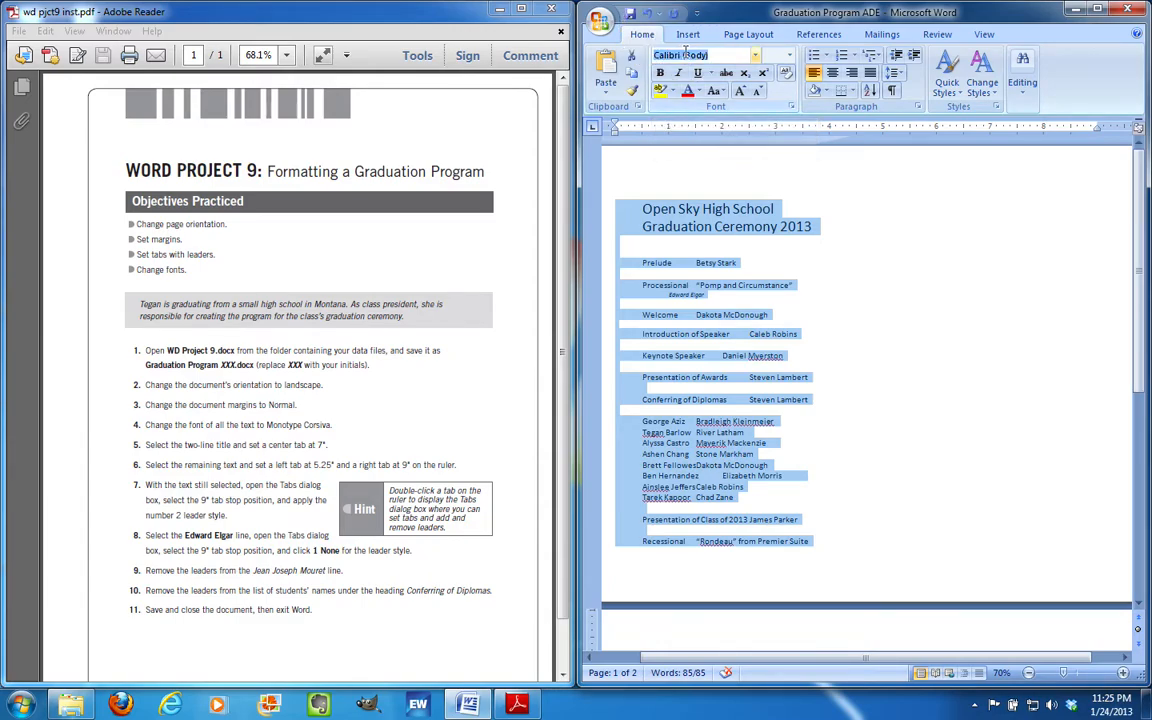
{"action": "type", "text": "Monotype Corsiva"}
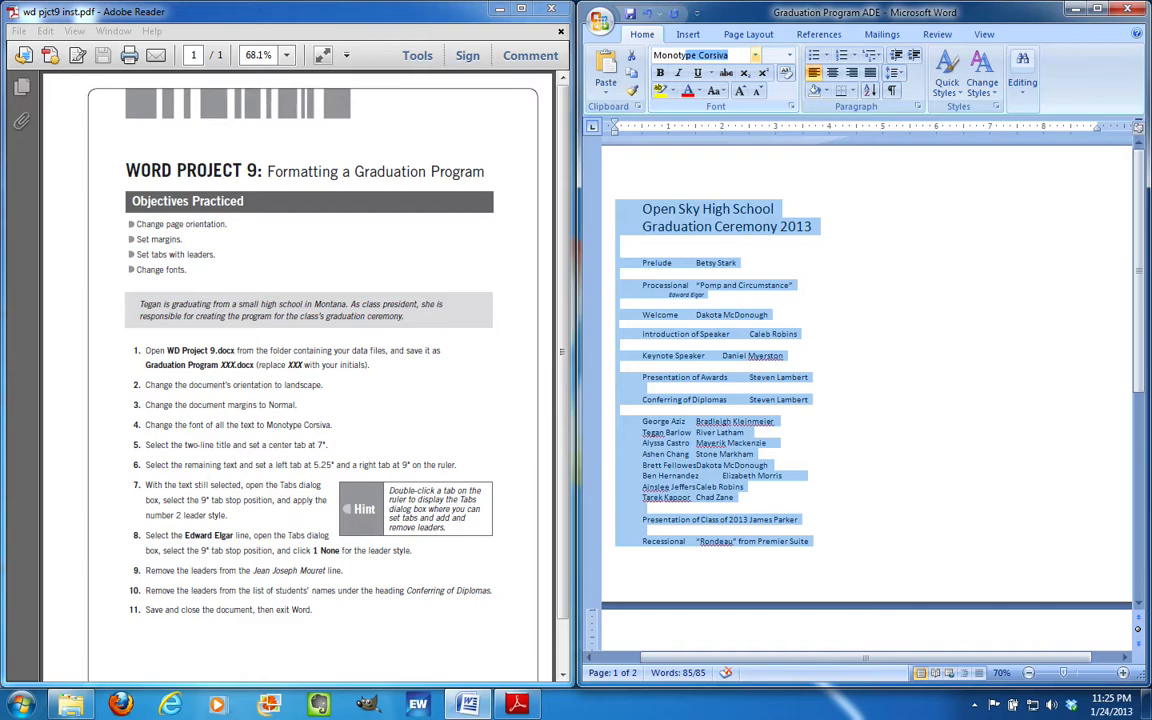
{"action": "key", "text": "Return"}
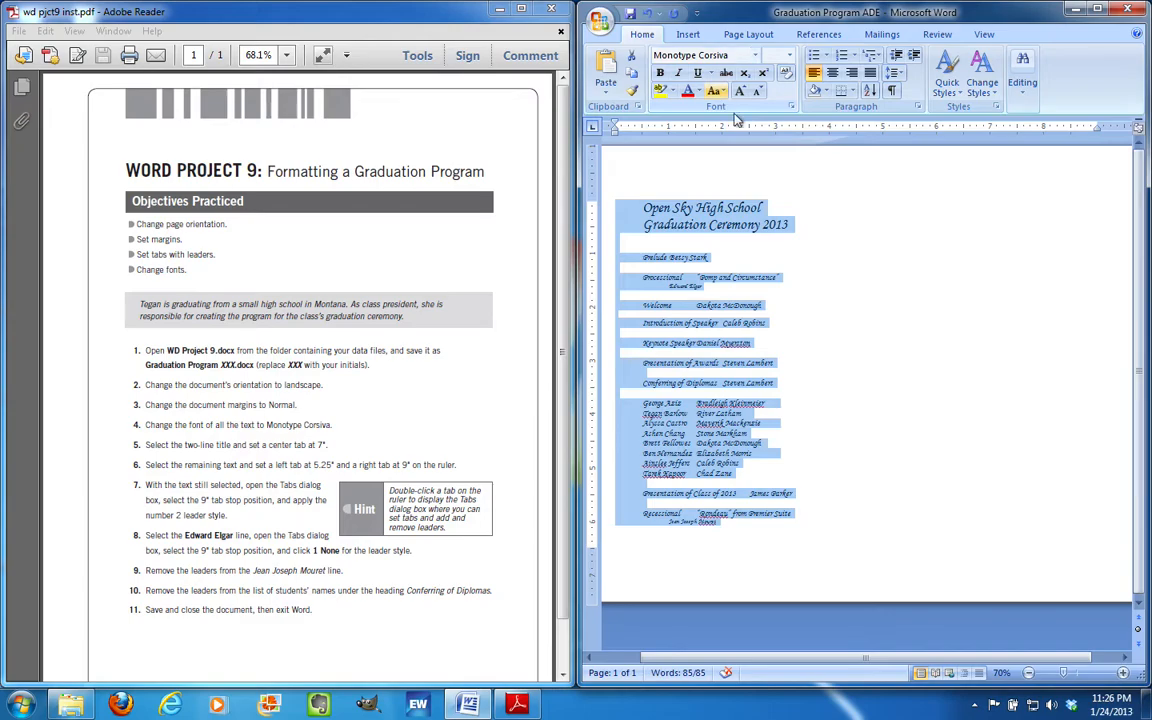
{"action": "left_click", "coordinate": [818, 345]}
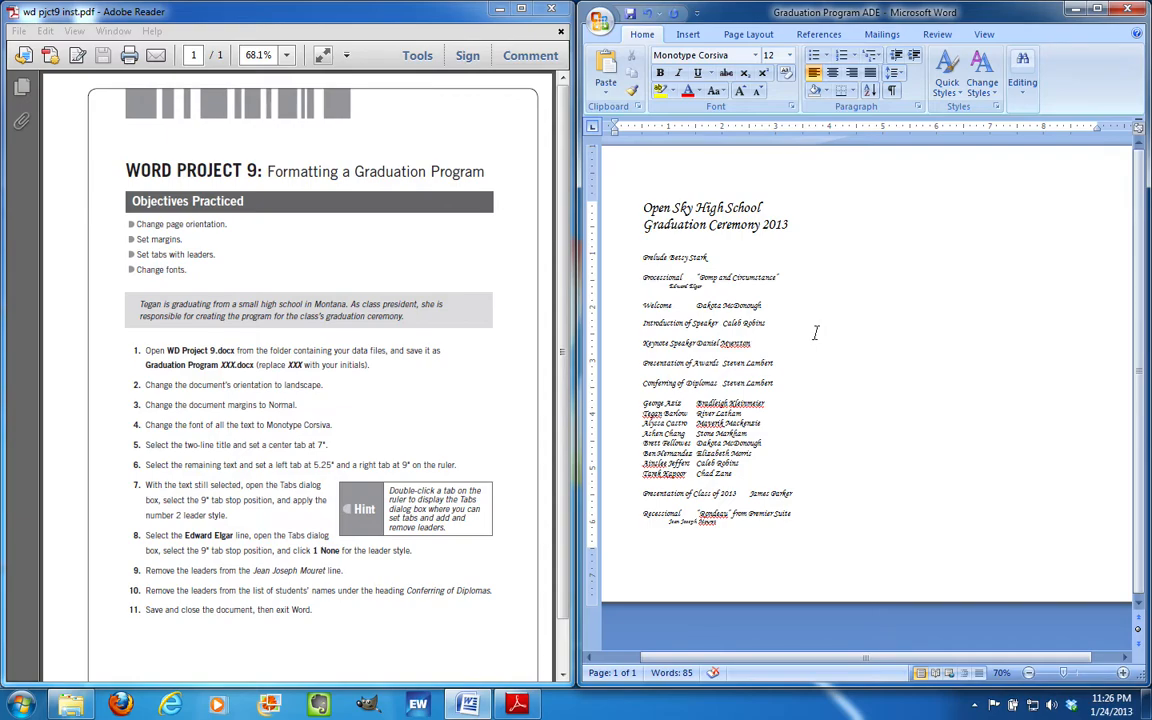
Select both title lines and give them a center tab stop at 7 inches
{"action": "triple_click", "coordinate": [700, 207]}
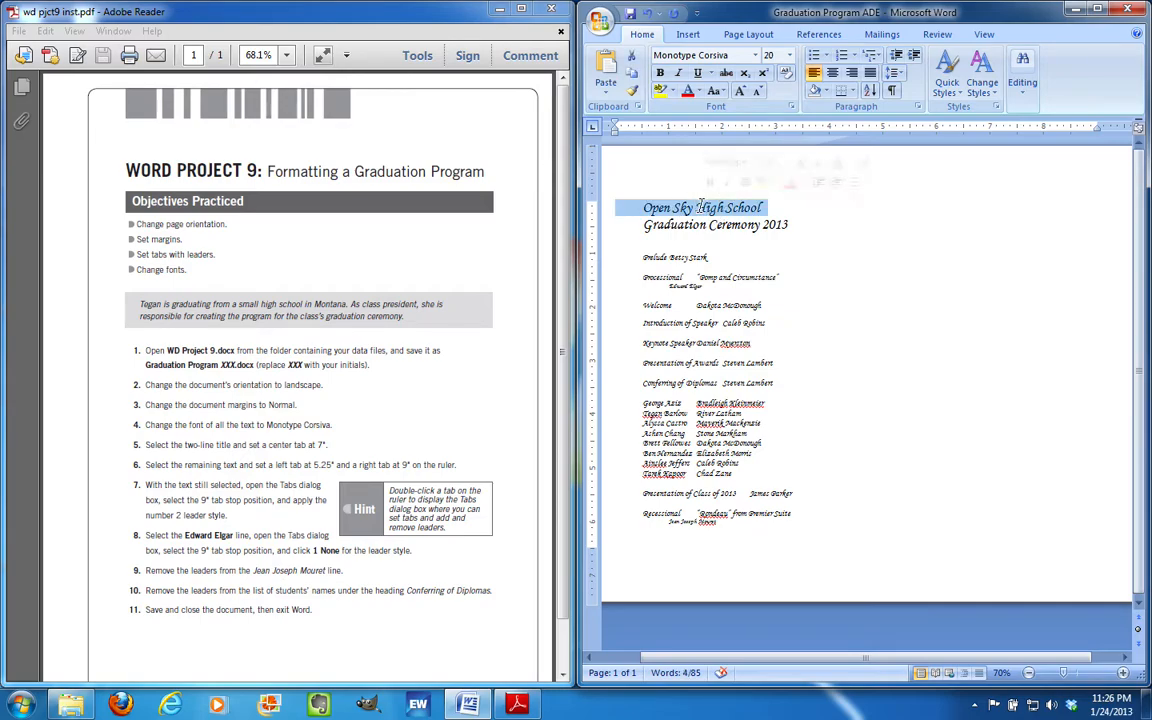
{"action": "left_click", "coordinate": [796, 226]}
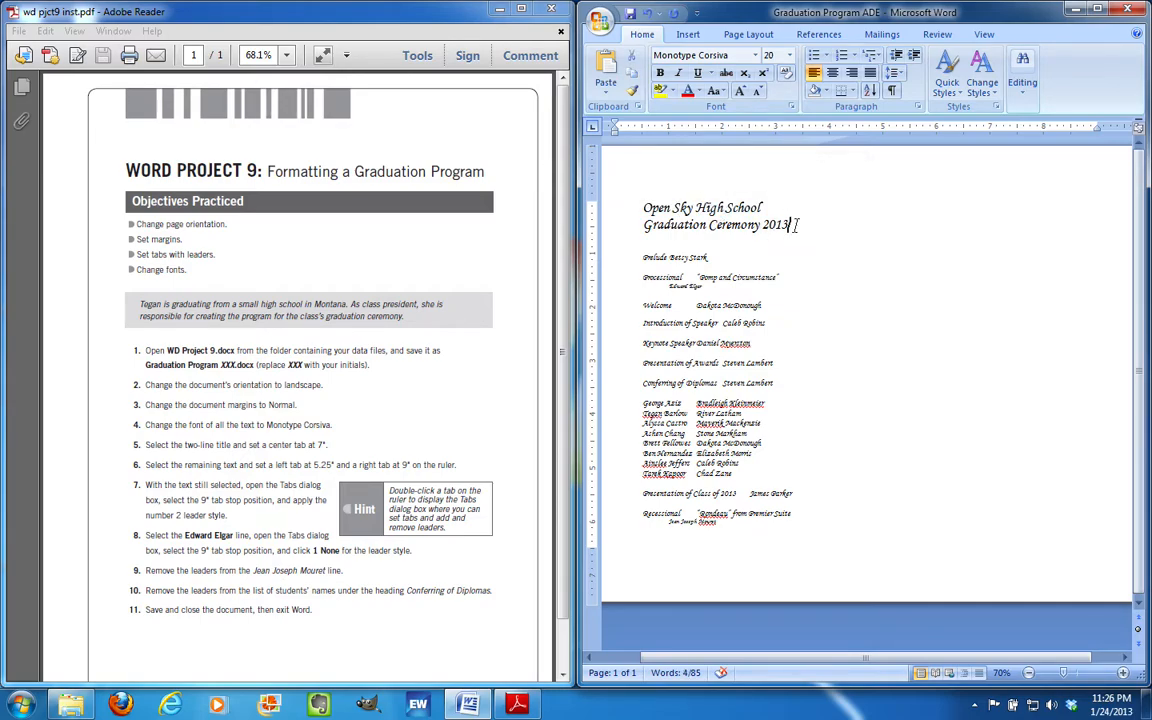
{"action": "left_click_drag", "start_coordinate": [796, 226], "coordinate": [622, 205]}
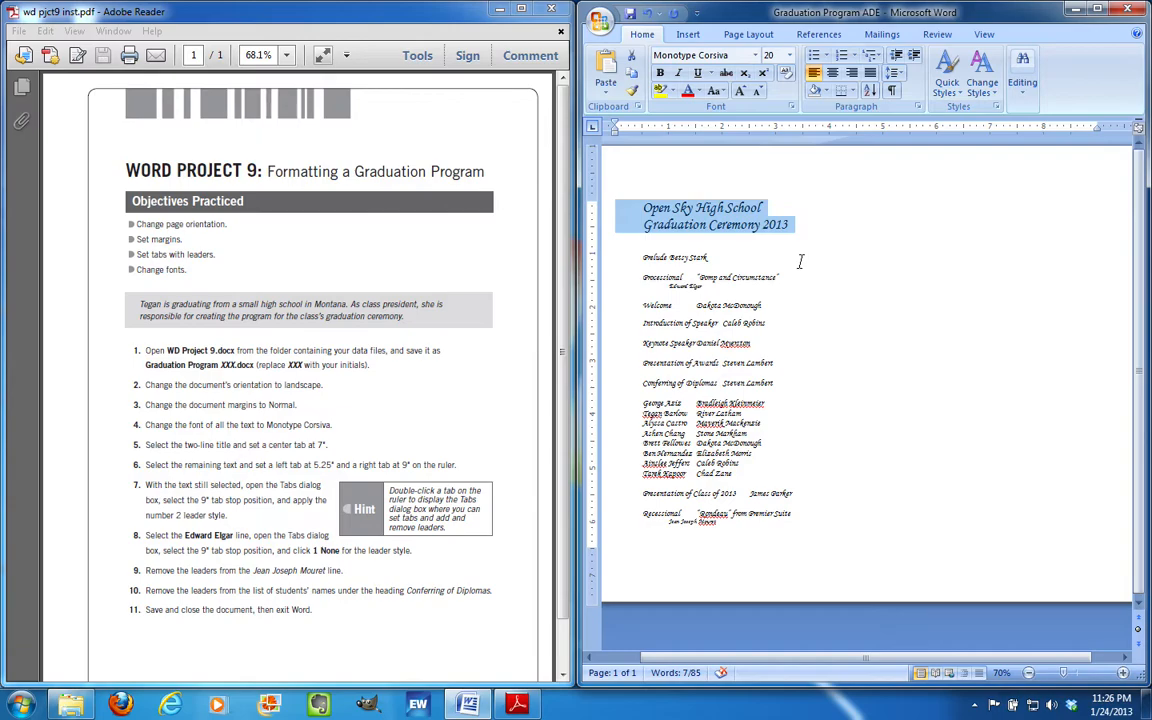
{"action": "left_click", "coordinate": [919, 110]}
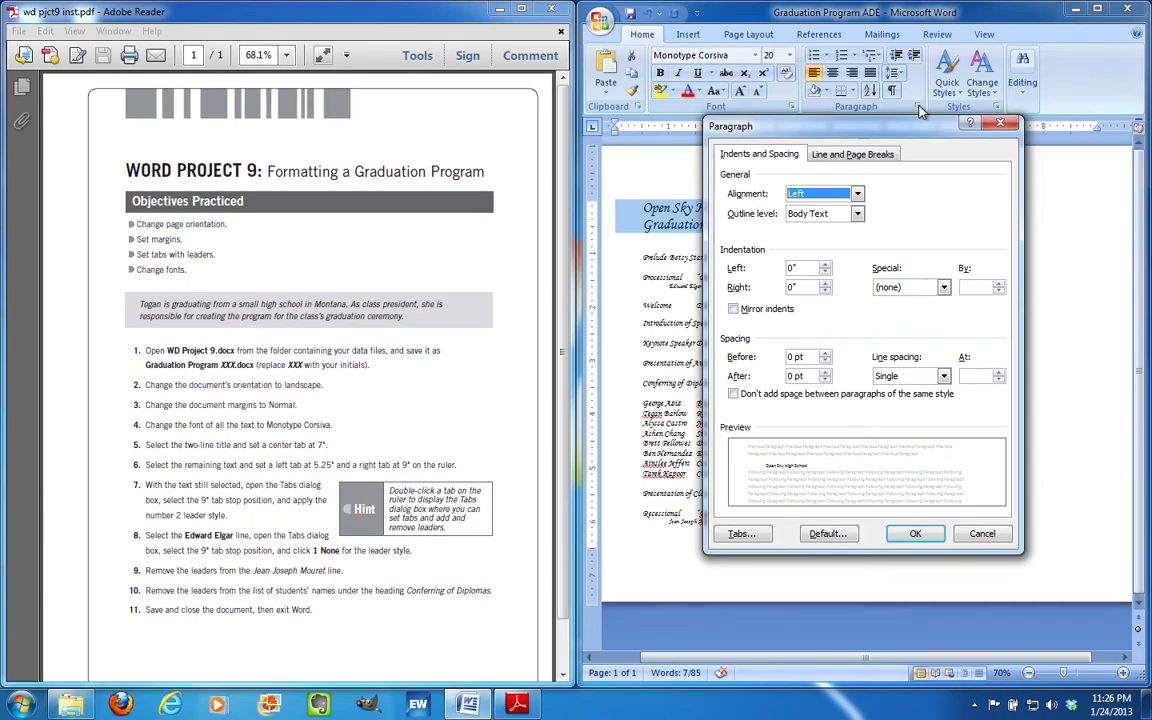
{"action": "left_click", "coordinate": [740, 534]}
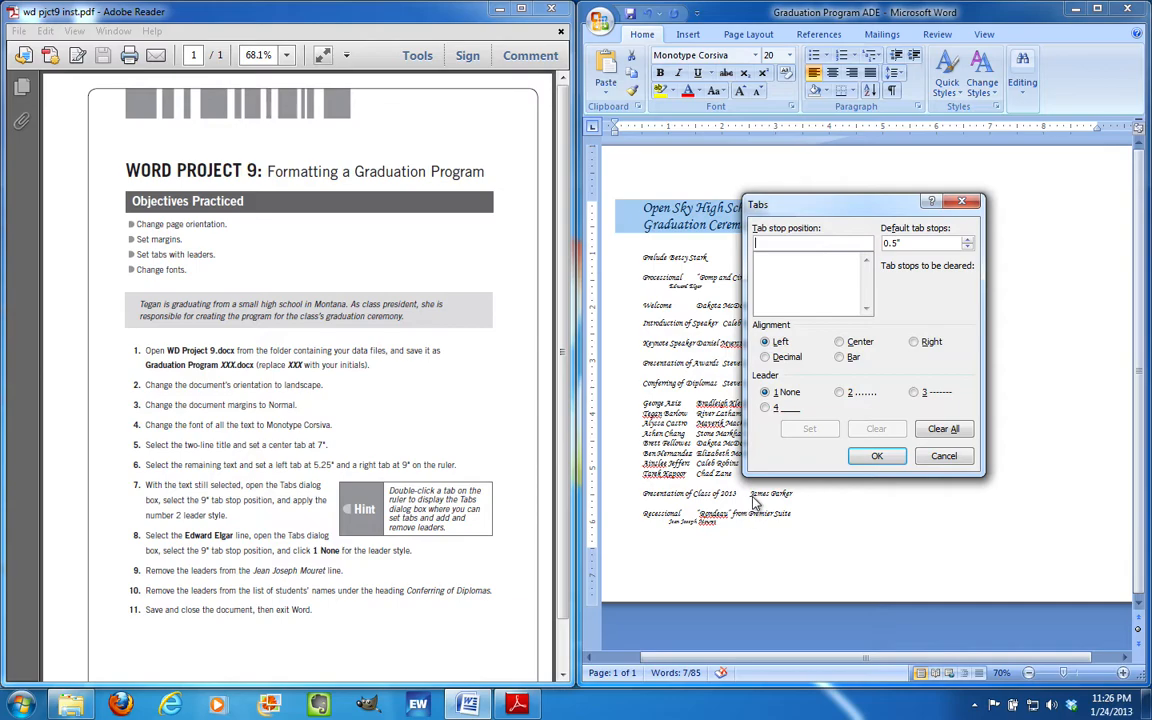
{"action": "left_click", "coordinate": [842, 346]}
{"action": "left_click", "coordinate": [790, 241]}
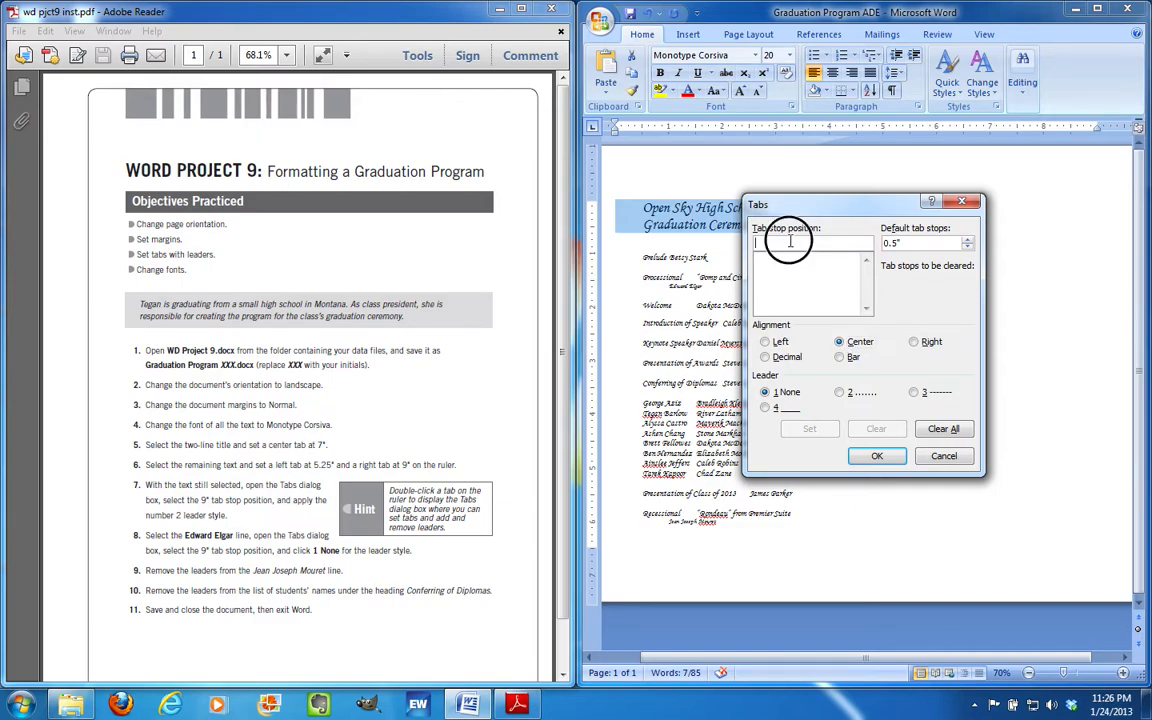
{"action": "type", "text": "7"}
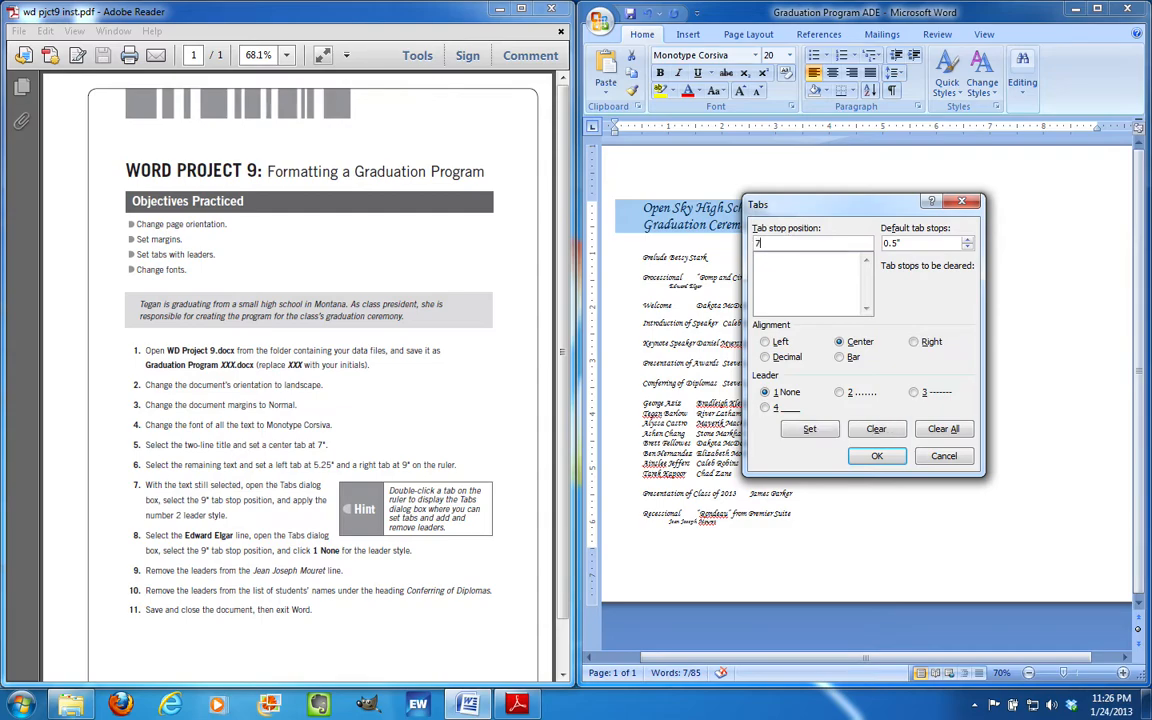
{"action": "type", "text": ".0"}
{"action": "left_click", "coordinate": [876, 456]}
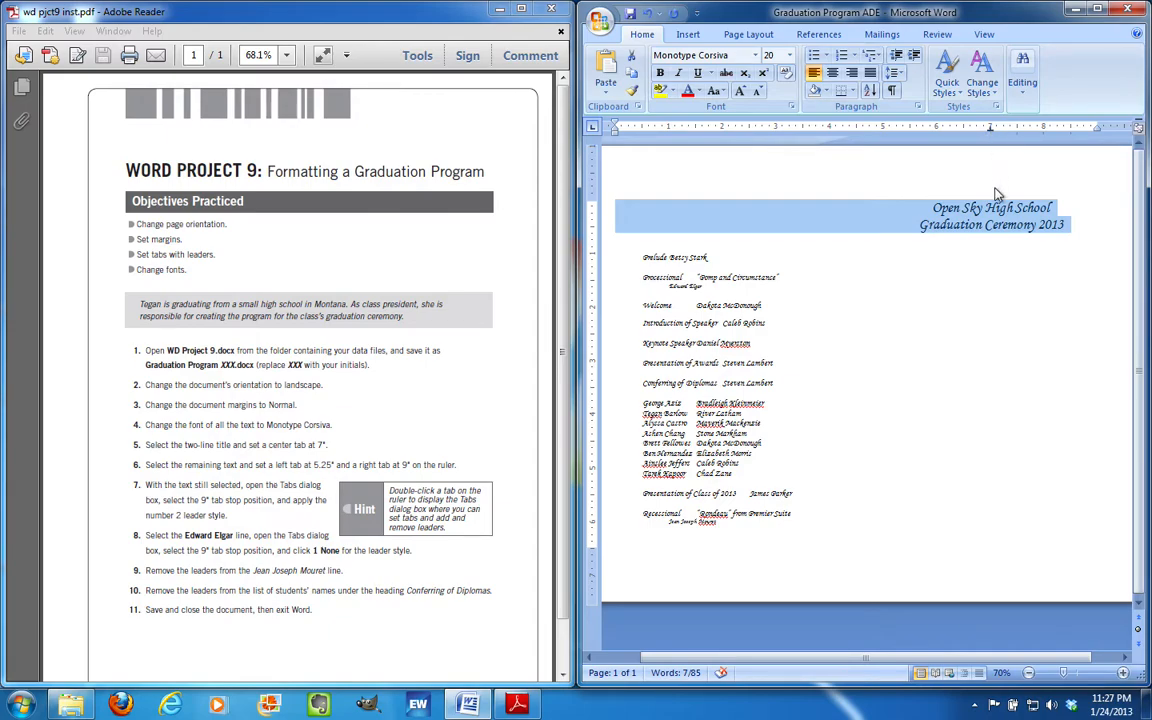
{"action": "left_click", "coordinate": [981, 257]}
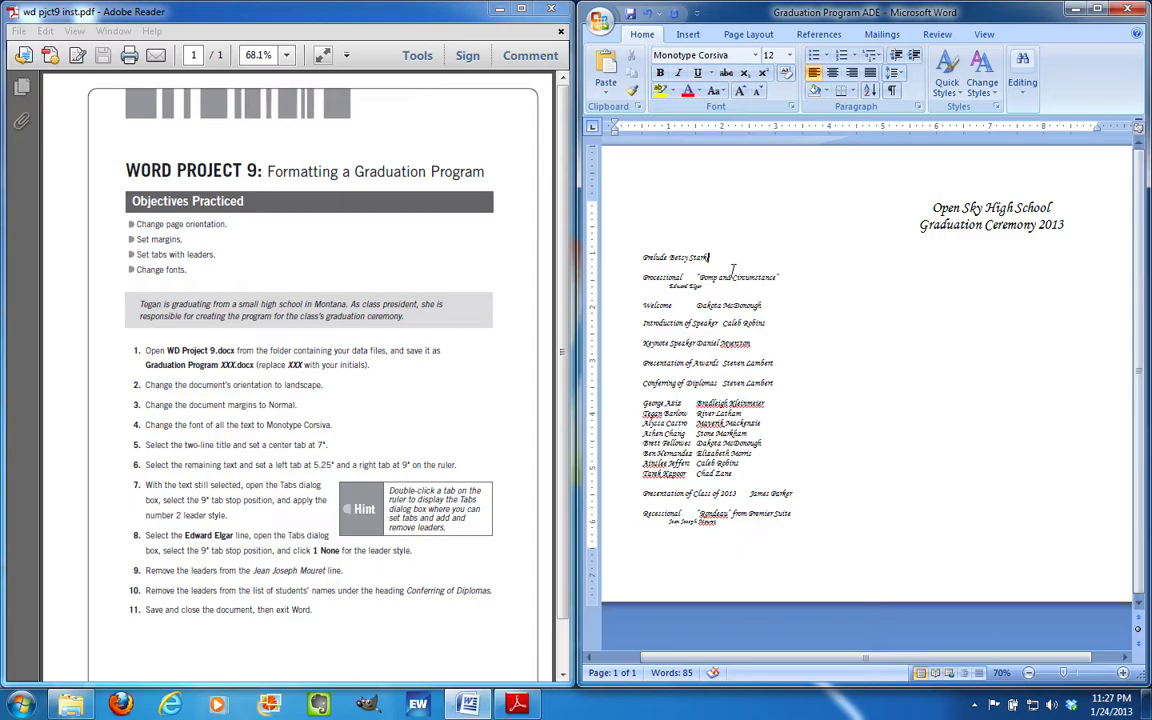
Select Prelude through Recessional and place a left tab stop at 5.25 inches on the ruler
{"action": "left_click", "coordinate": [638, 258]}
{"action": "left_click_drag", "start_coordinate": [638, 258], "coordinate": [822, 525]}
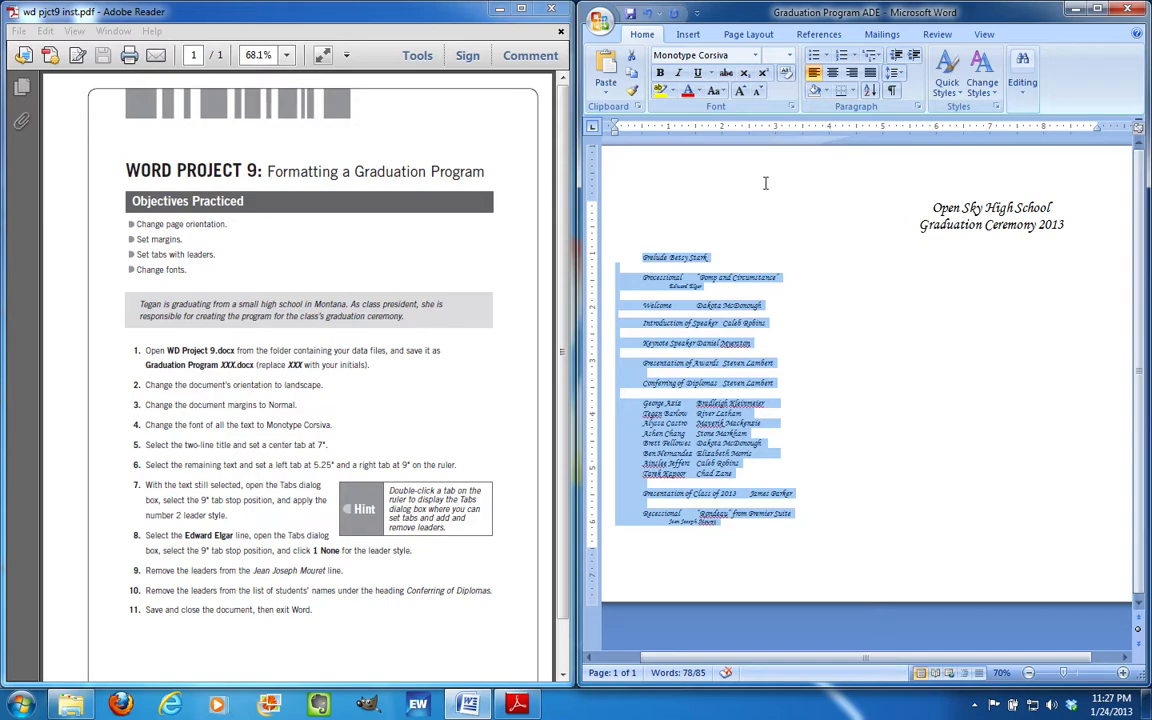
{"action": "left_click", "coordinate": [891, 131]}
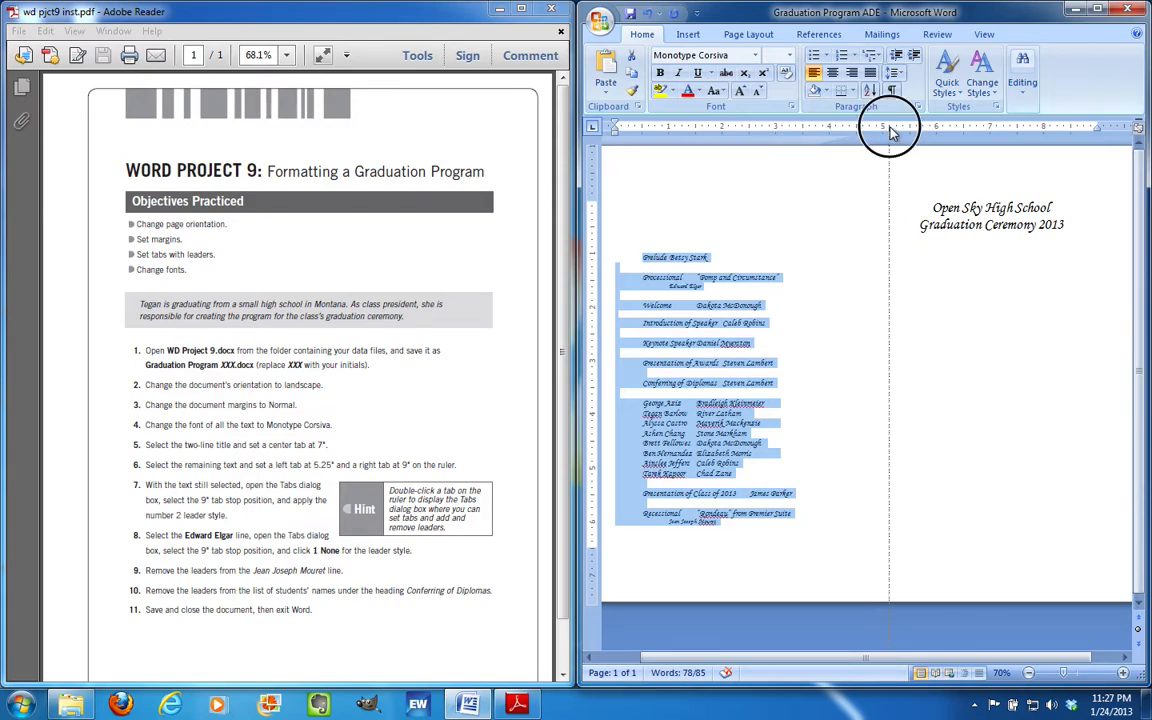
{"action": "left_click_drag", "start_coordinate": [893, 132], "coordinate": [899, 133]}
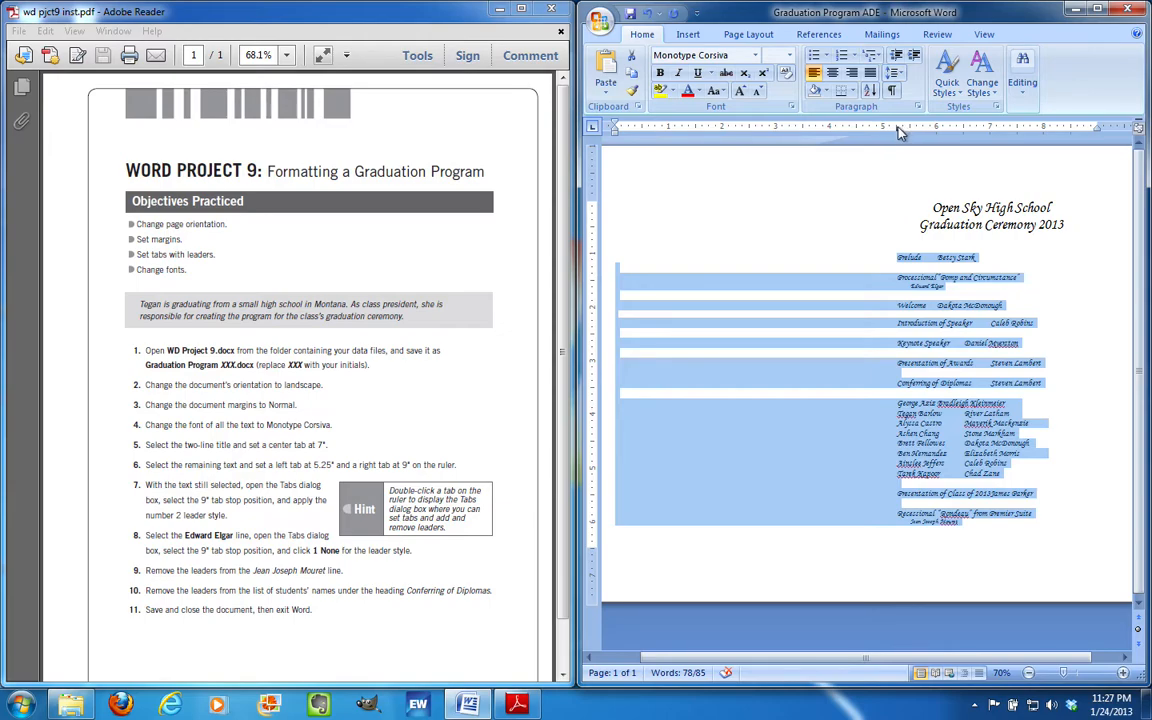
Add a right-aligned tab stop at 9 inches for the selected program lines
{"action": "left_click", "coordinate": [917, 106]}
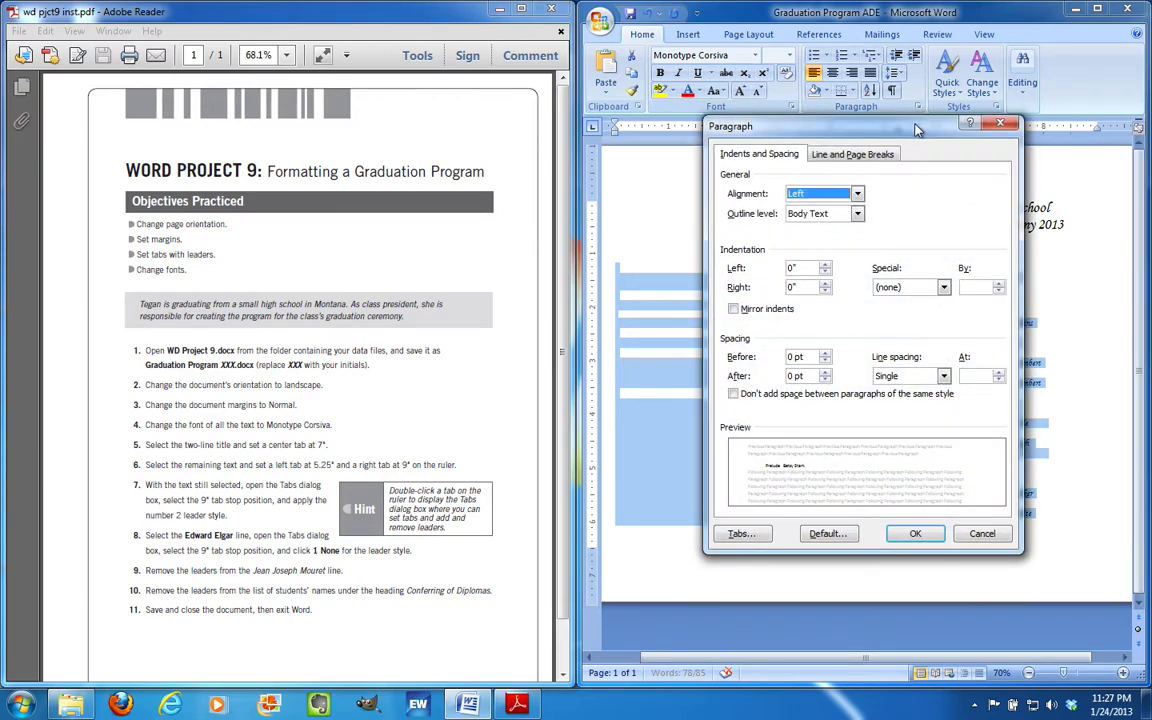
{"action": "left_click", "coordinate": [740, 534]}
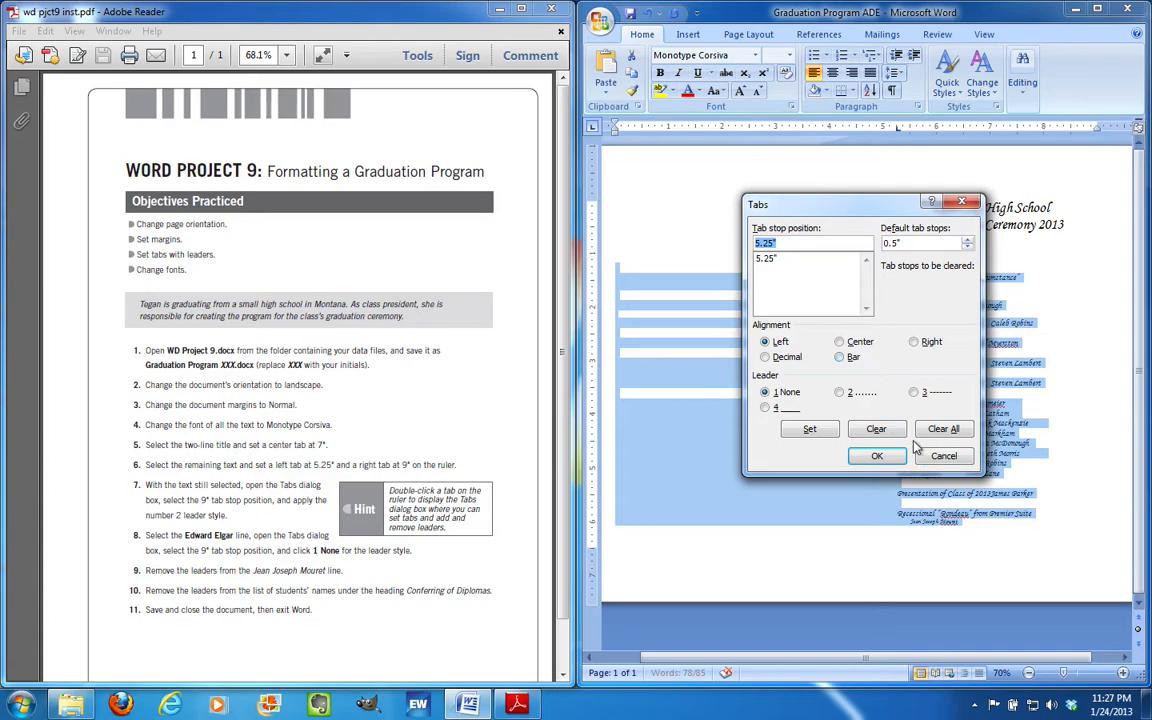
{"action": "left_click", "coordinate": [820, 245]}
{"action": "type", "text": "9"}
{"action": "left_click", "coordinate": [918, 341]}
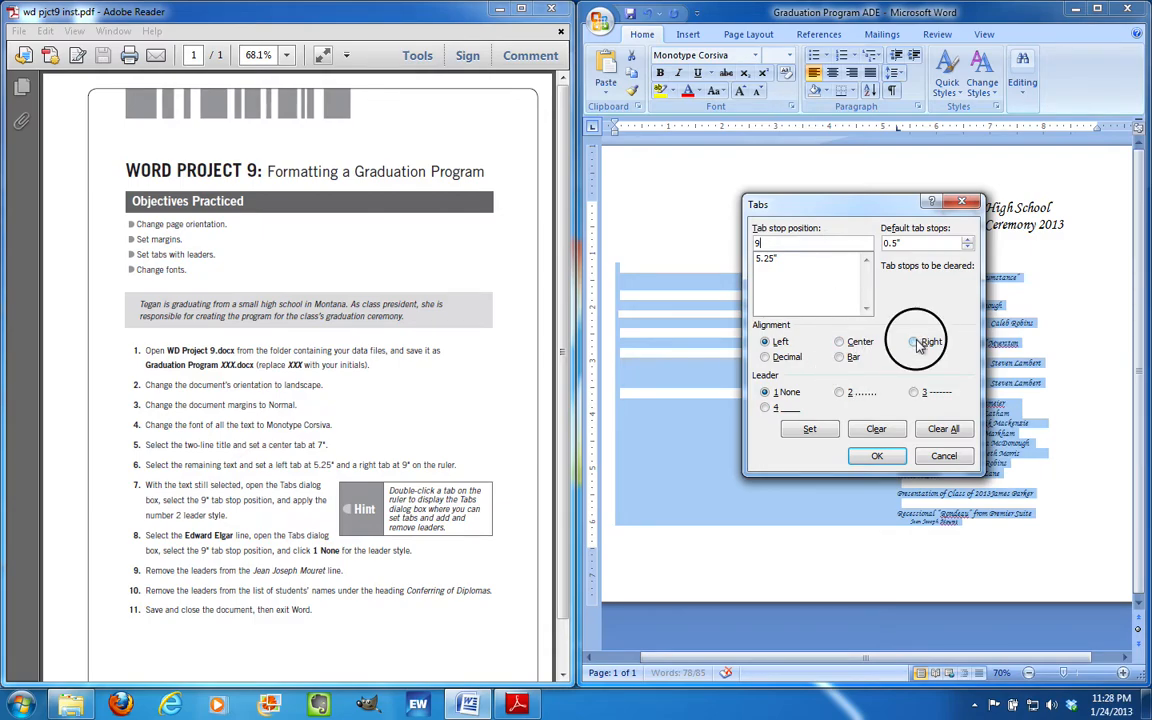
{"action": "left_click", "coordinate": [810, 429]}
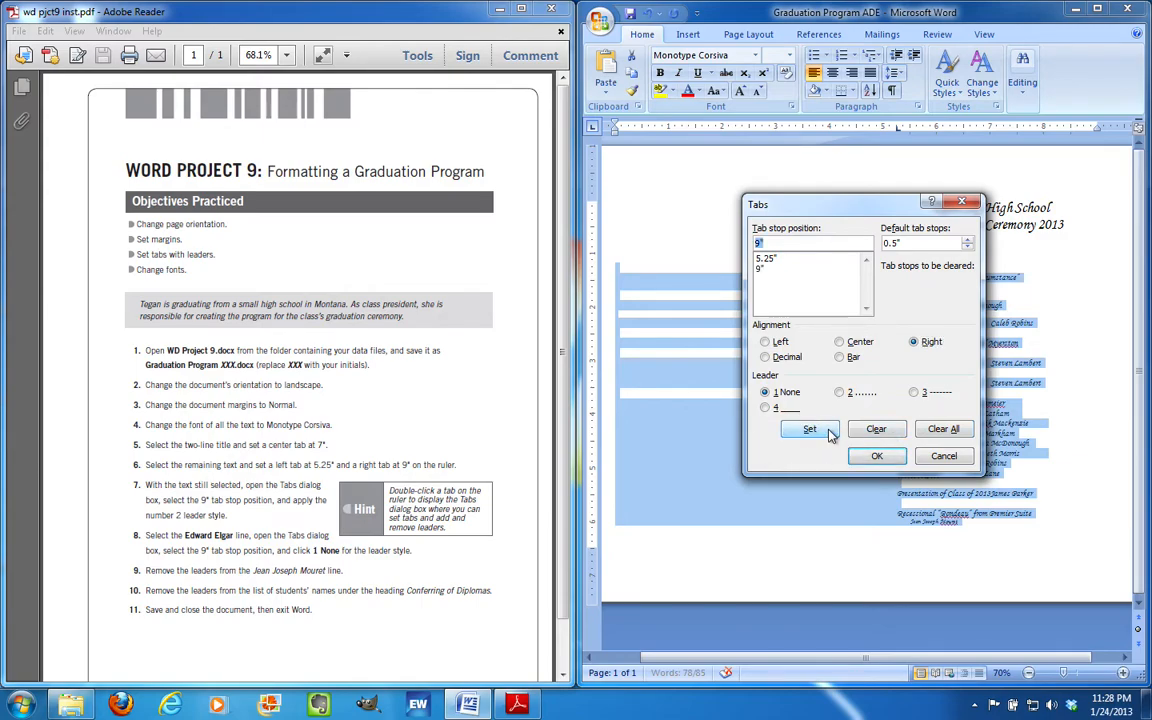
{"action": "left_click", "coordinate": [876, 456]}
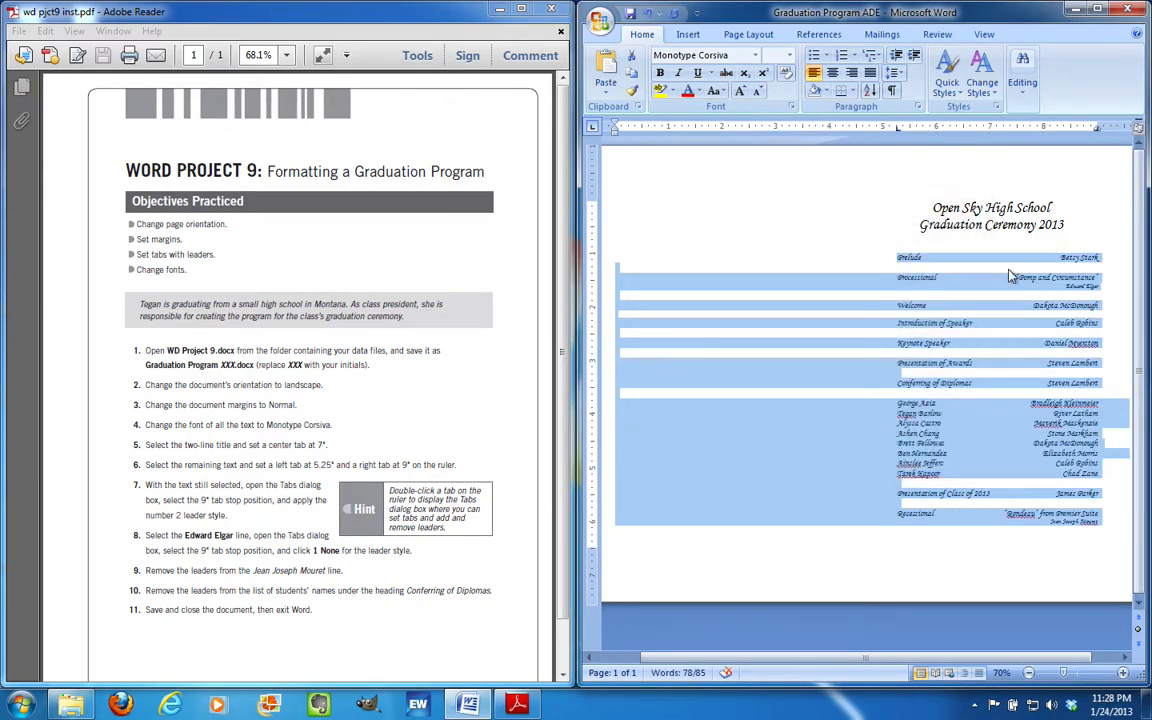
{"action": "left_click", "coordinate": [1057, 238]}
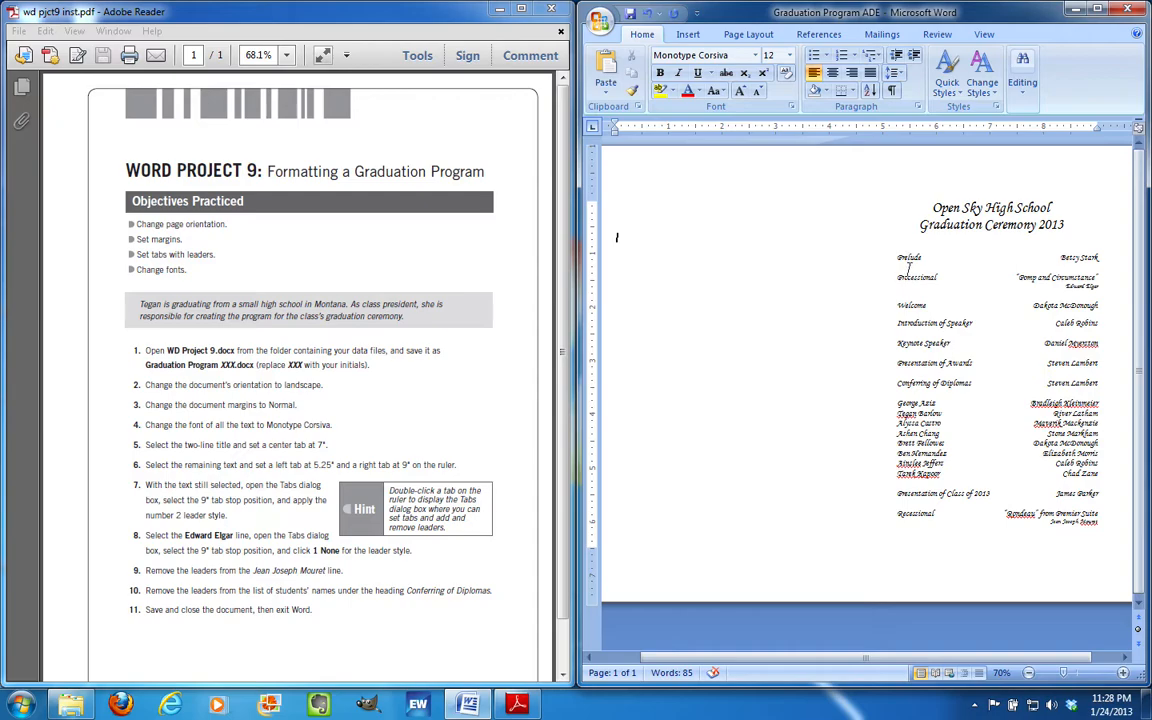
Select the program text starting at the Prelude line down to the document's end
{"action": "left_click_drag", "start_coordinate": [896, 257], "coordinate": [1102, 257]}
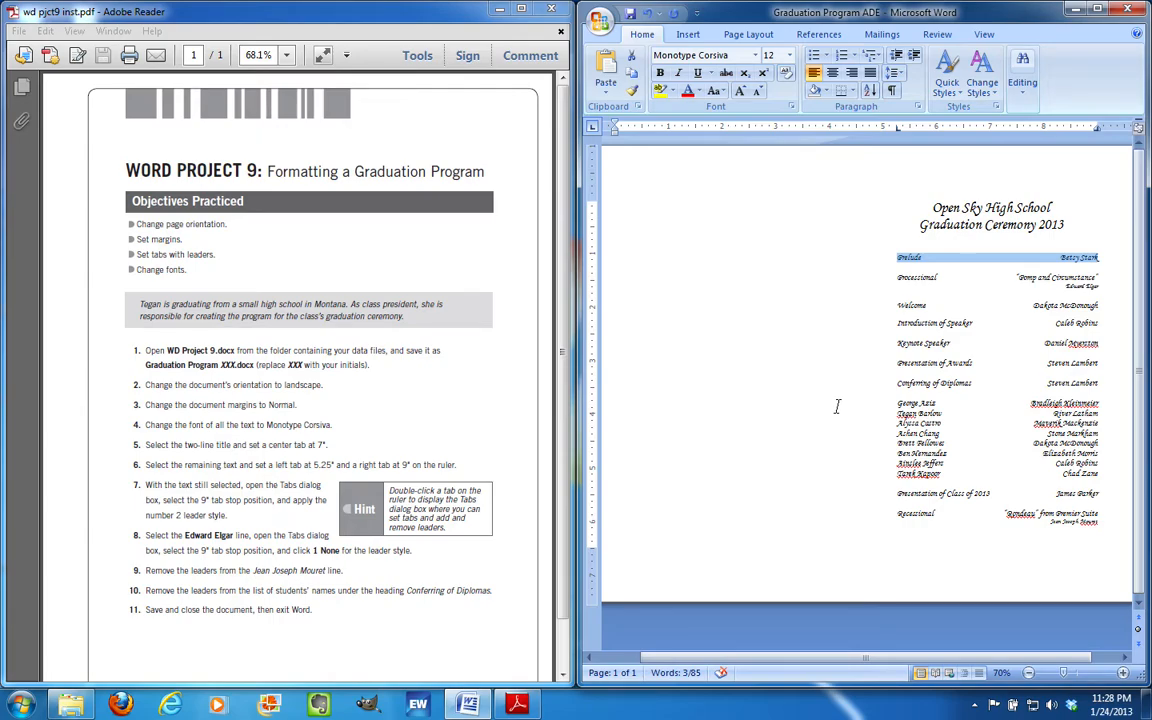
{"action": "left_click_drag", "start_coordinate": [895, 257], "coordinate": [897, 527]}
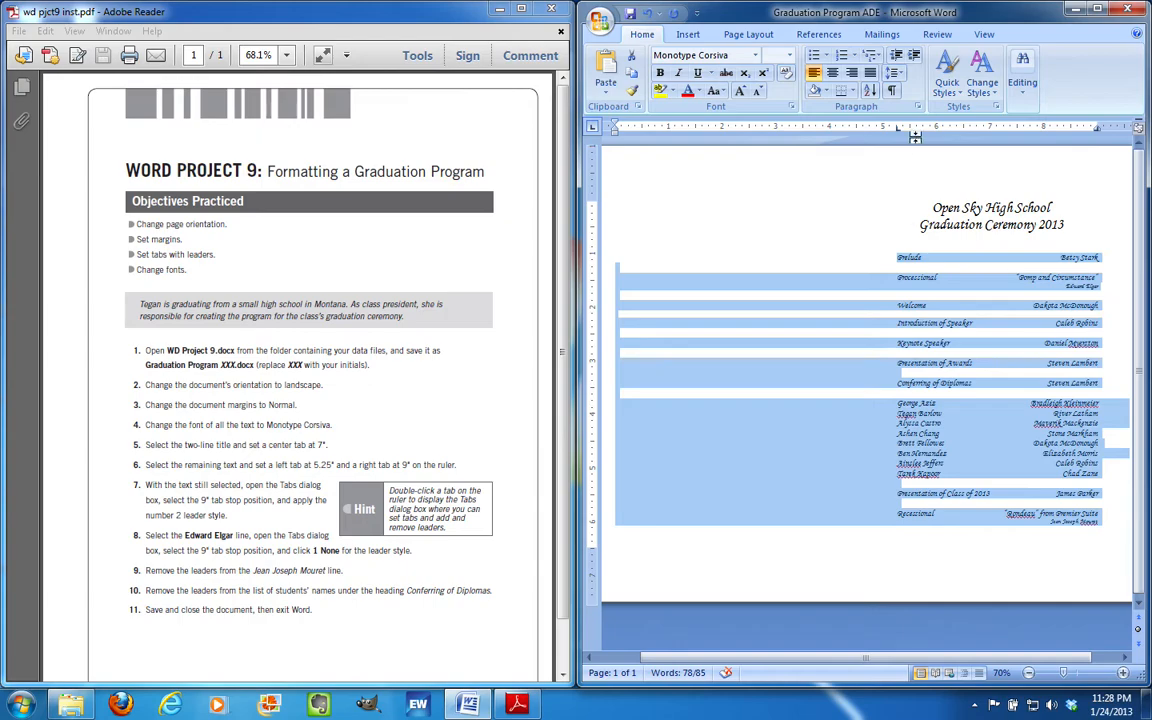
Give the 9-inch tab stop leader style 2 (dots)
{"action": "left_click", "coordinate": [918, 107]}
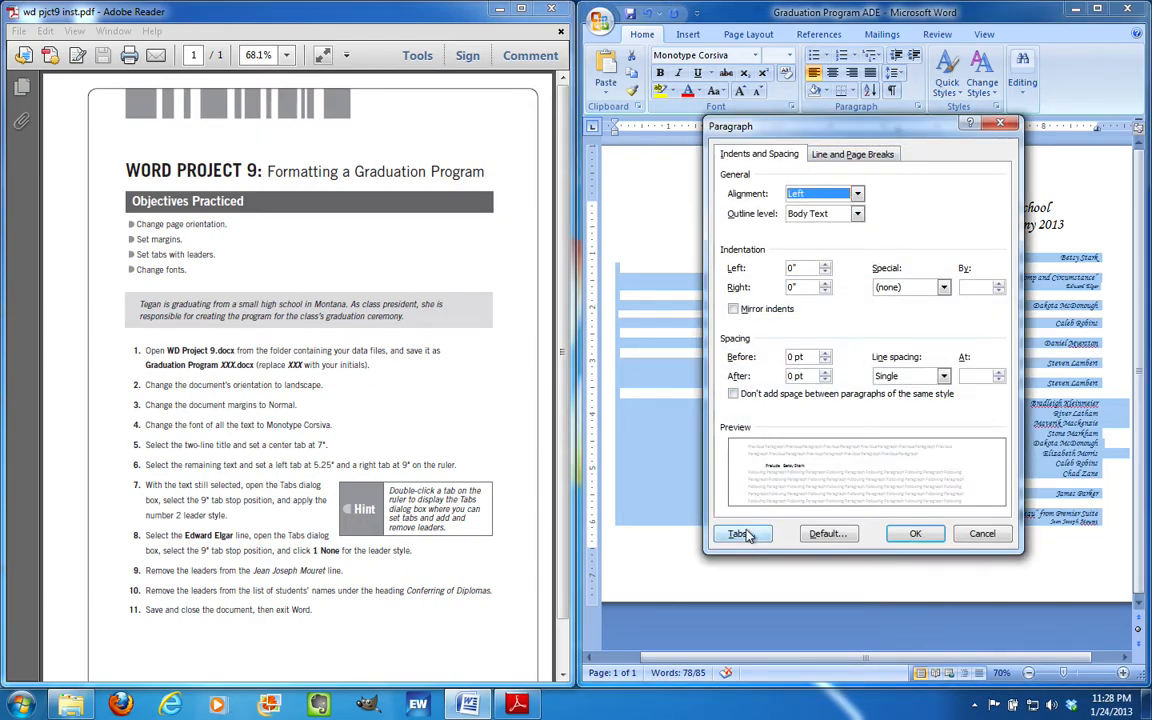
{"action": "left_click", "coordinate": [742, 531]}
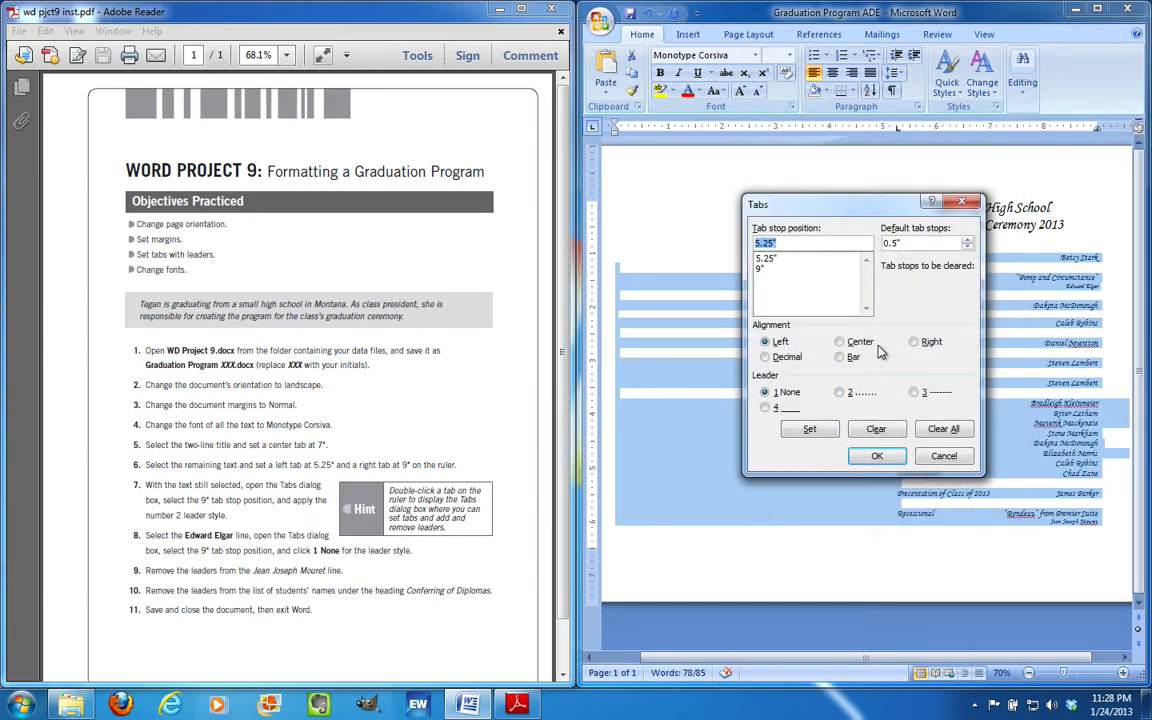
{"action": "left_click", "coordinate": [779, 270]}
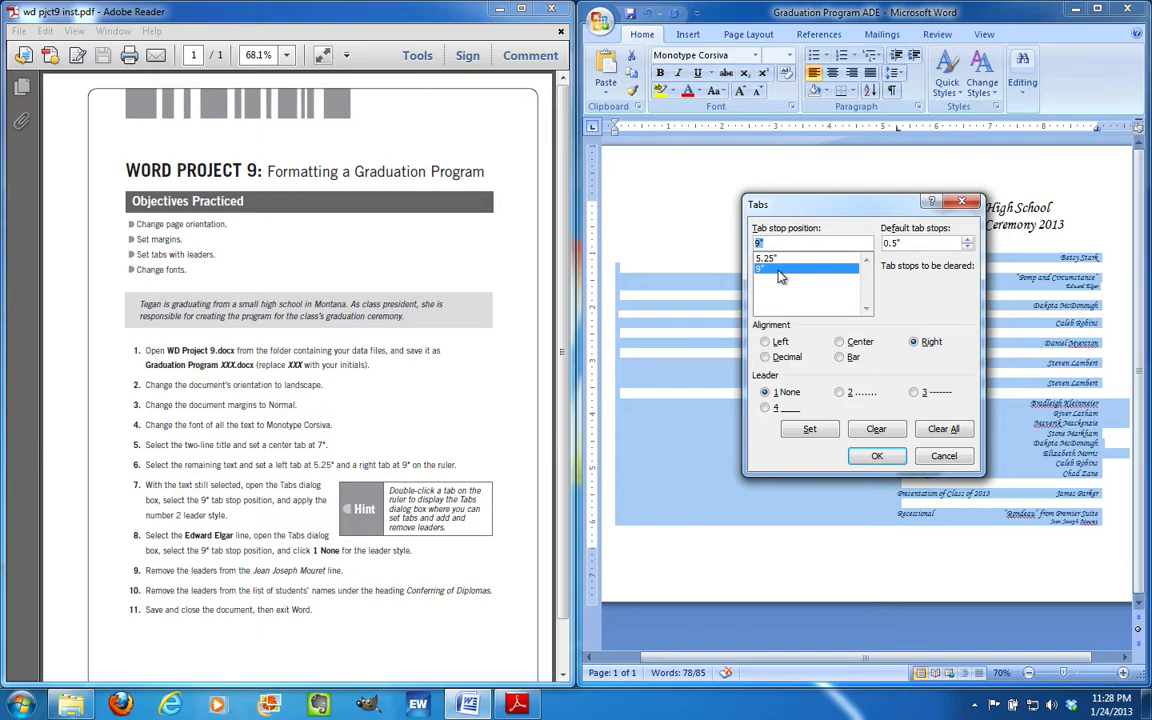
{"action": "left_click", "coordinate": [841, 393]}
{"action": "left_click", "coordinate": [878, 457]}
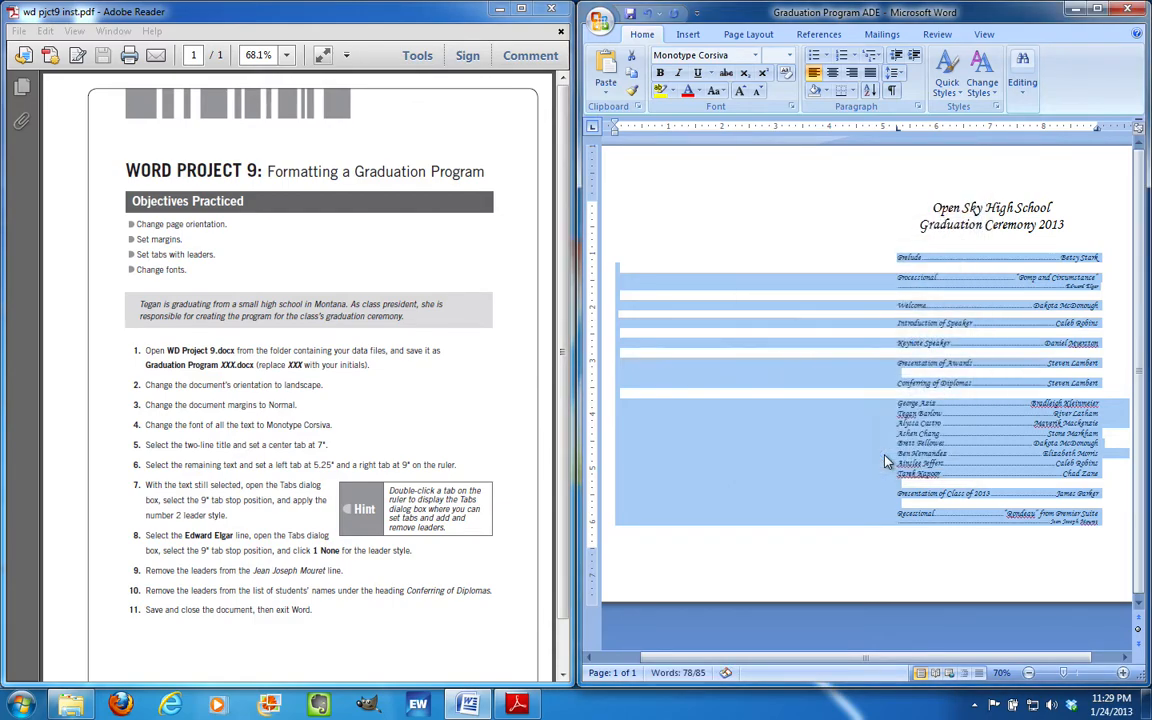
Set the 9-inch tab leader to 1 None on the composer line under Processional
{"action": "left_click", "coordinate": [989, 266]}
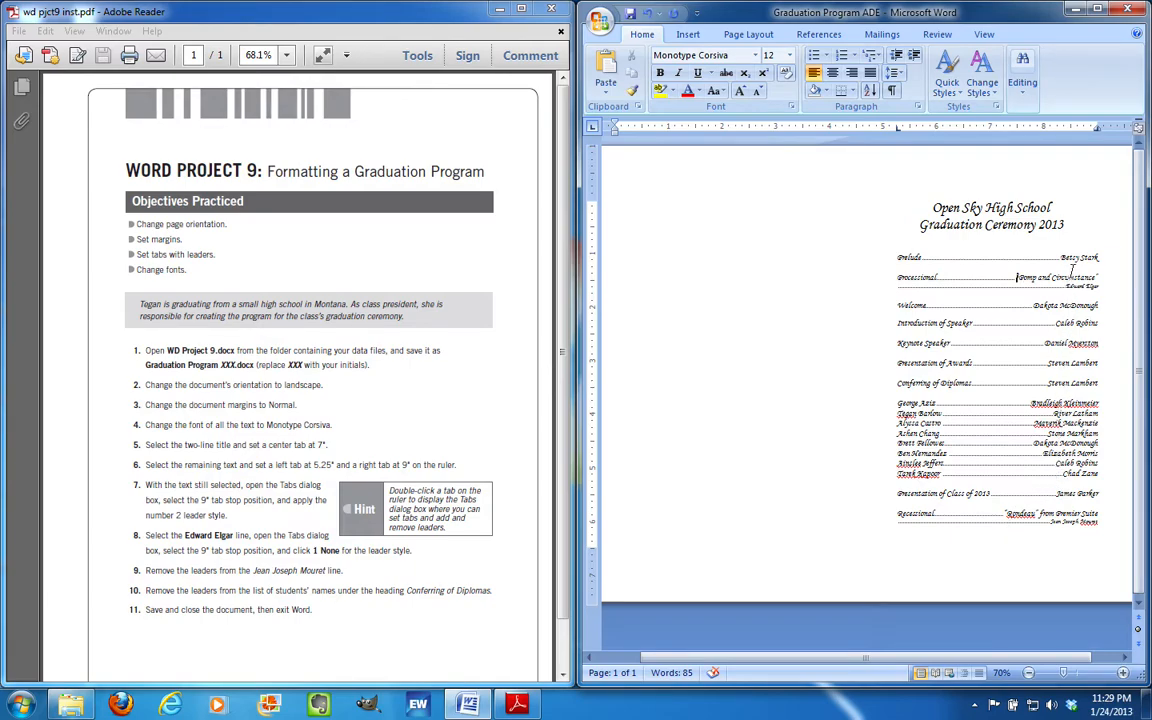
{"action": "triple_click", "coordinate": [1075, 287]}
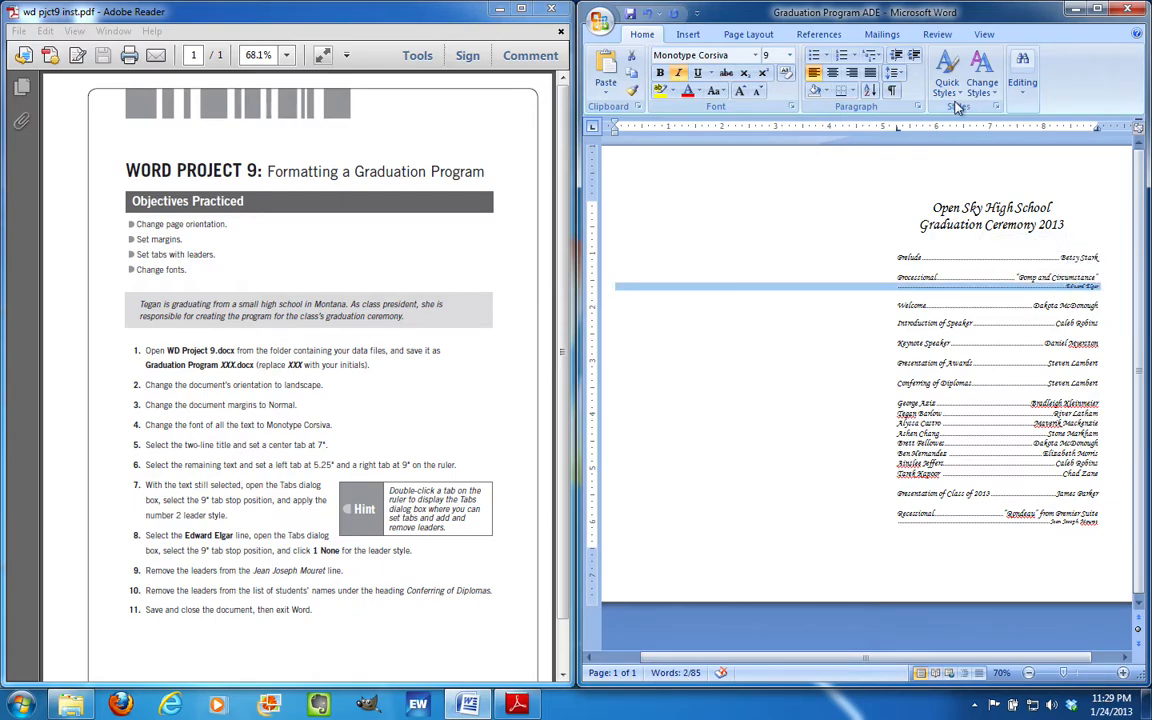
{"action": "left_click", "coordinate": [920, 106]}
{"action": "left_click", "coordinate": [748, 529]}
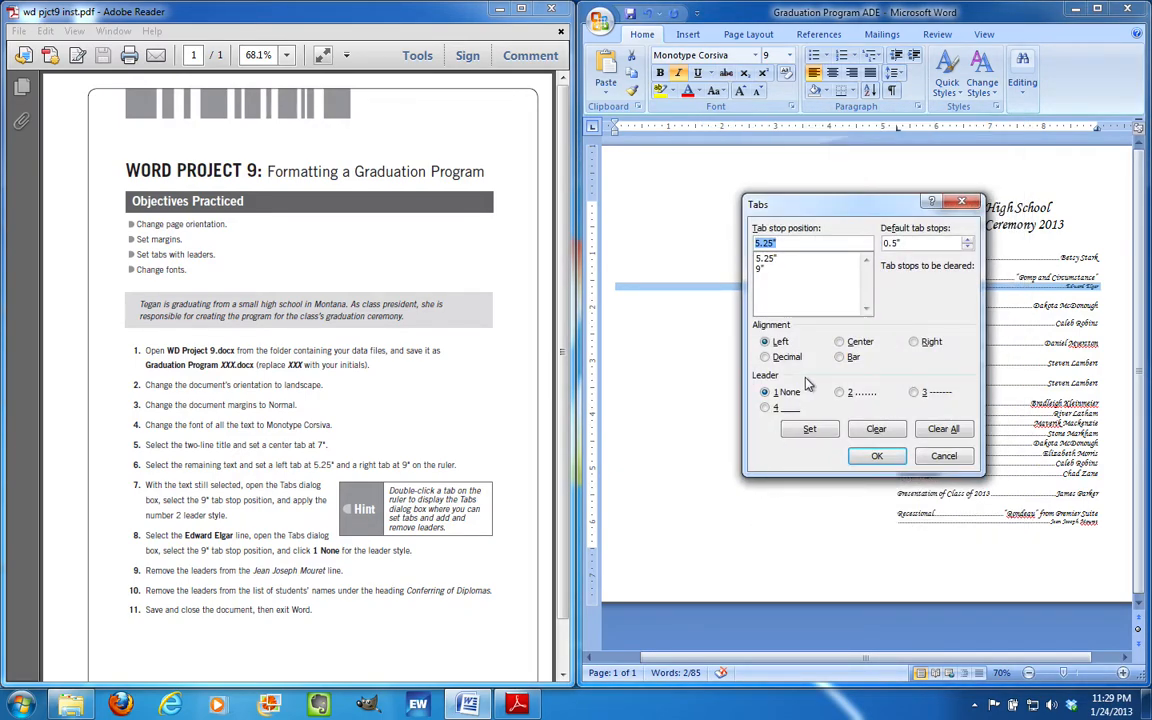
{"action": "left_click", "coordinate": [793, 270]}
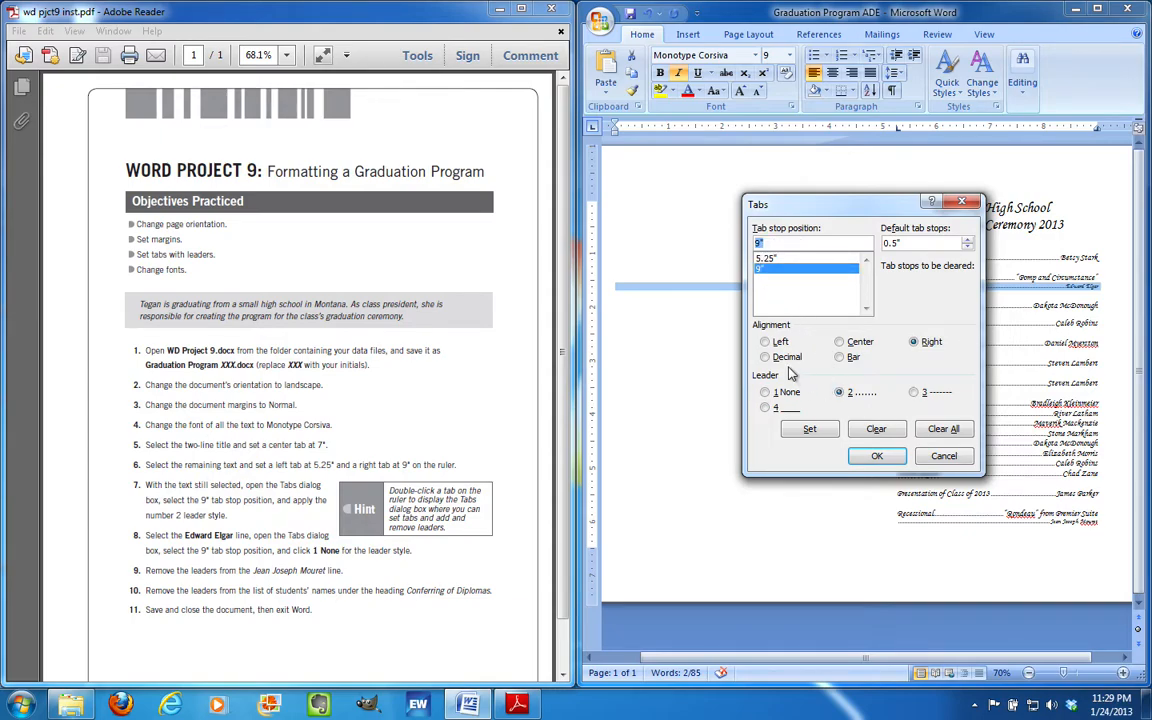
{"action": "left_click", "coordinate": [765, 391]}
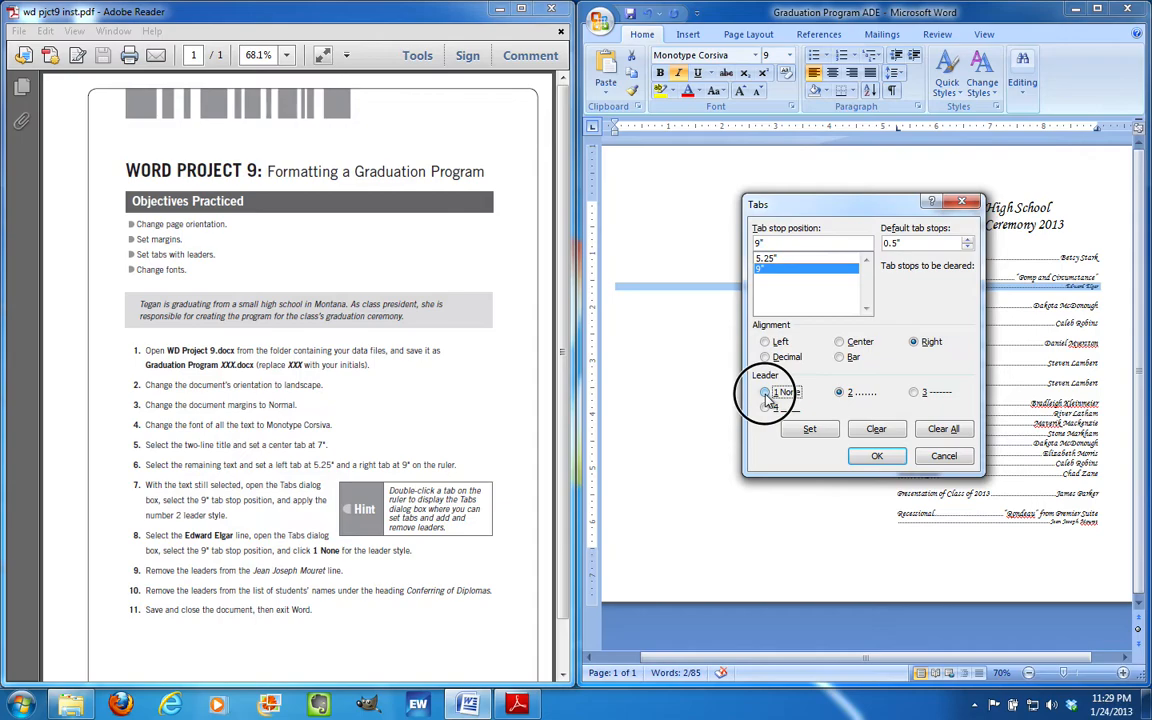
{"action": "left_click", "coordinate": [876, 457]}
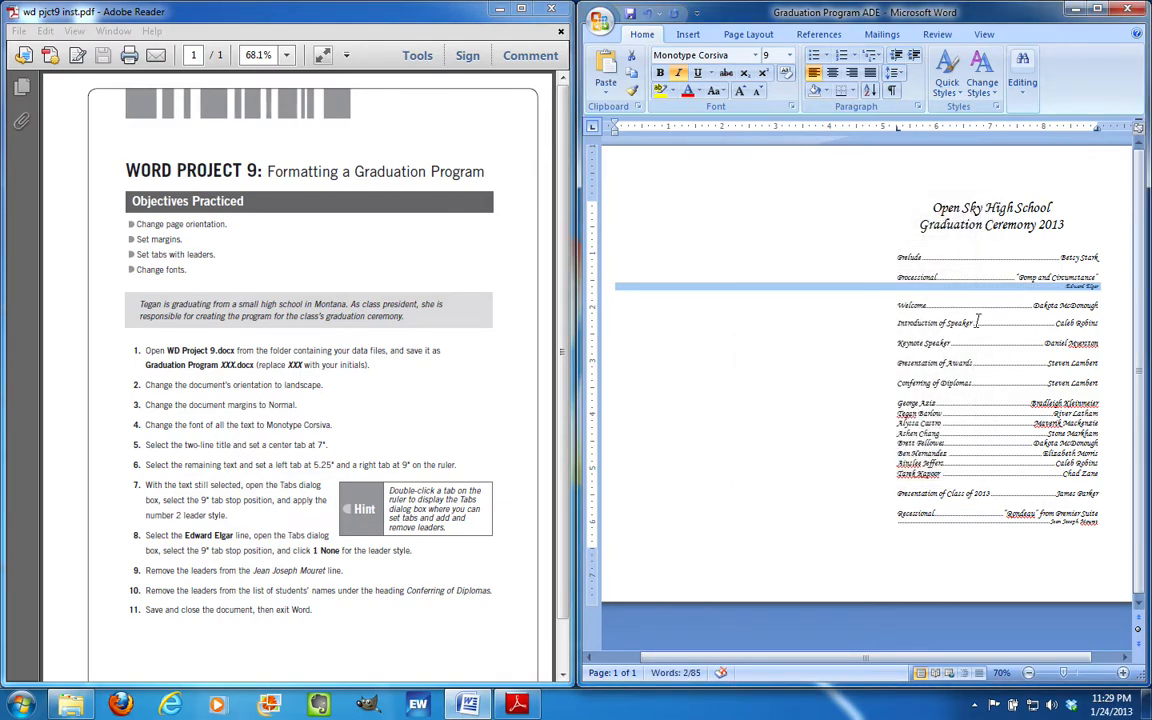
{"action": "left_click", "coordinate": [898, 268]}
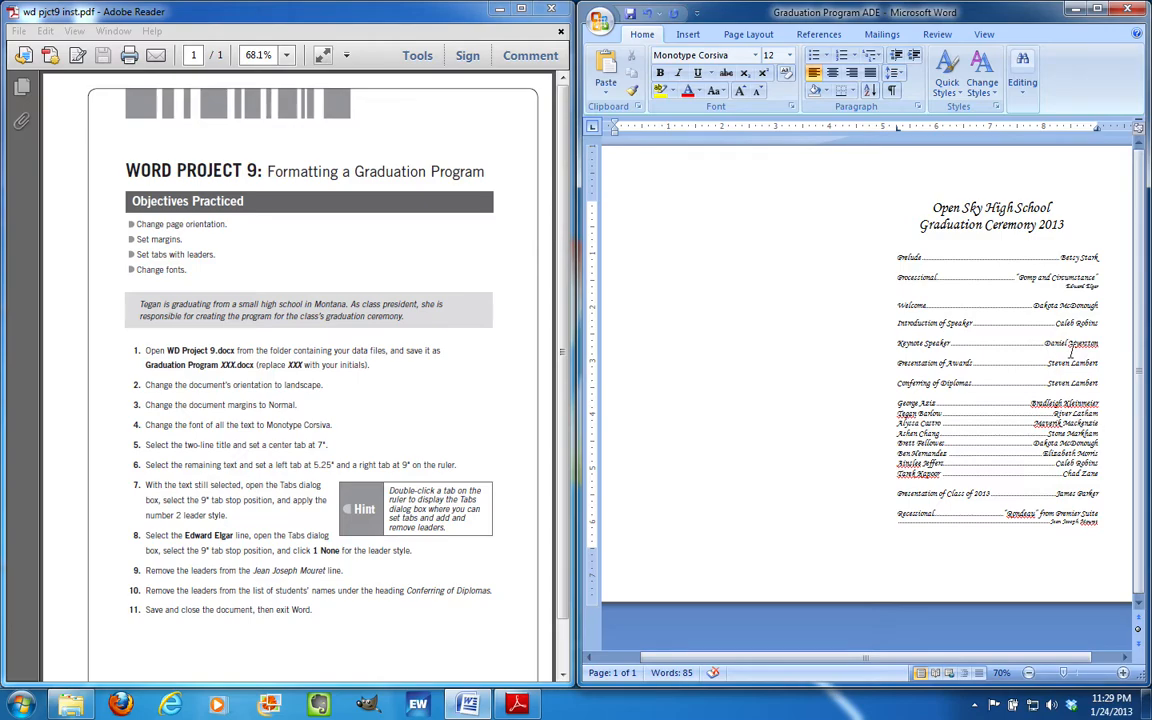
Change the 9" tab stop on the Jean Joseph Mouret composer line to leader None
{"action": "triple_click", "coordinate": [1079, 527]}
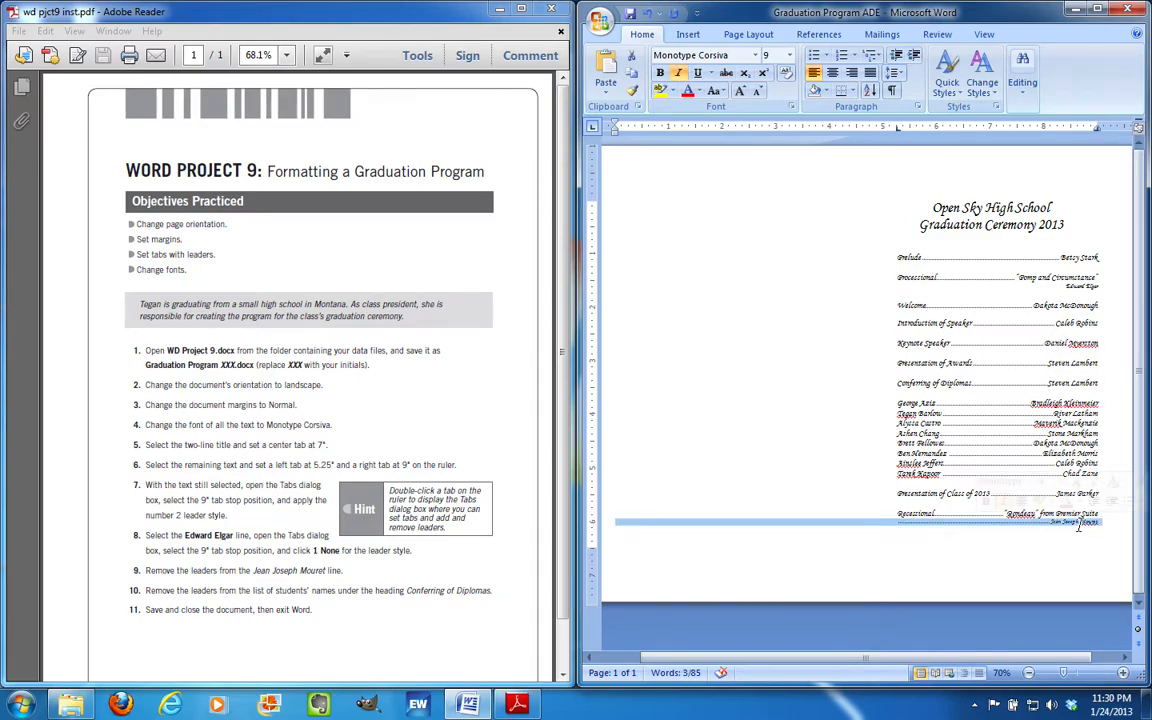
{"action": "left_click", "coordinate": [917, 106]}
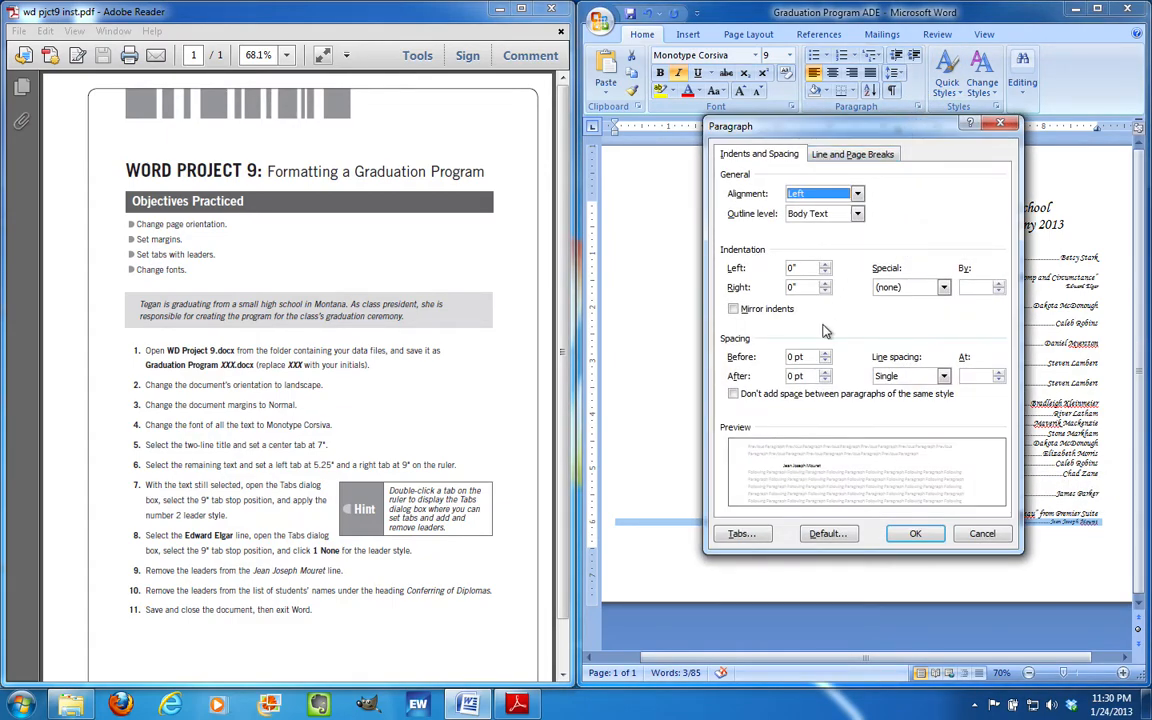
{"action": "left_click", "coordinate": [741, 534]}
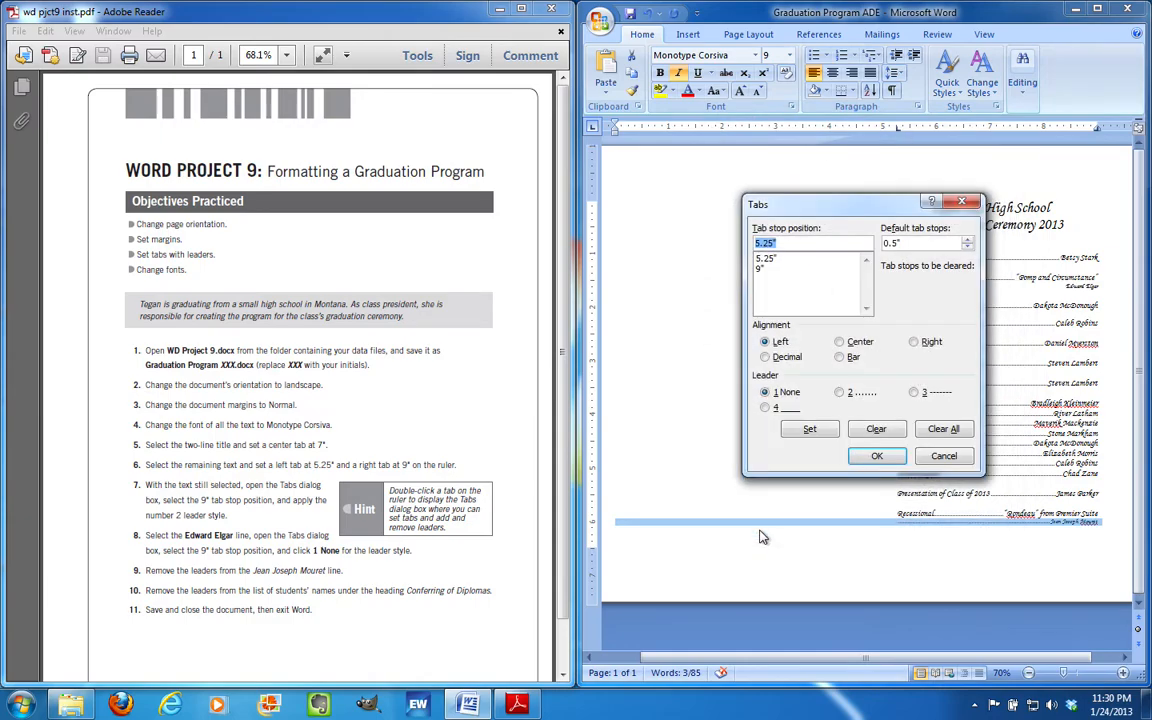
{"action": "left_click", "coordinate": [760, 270]}
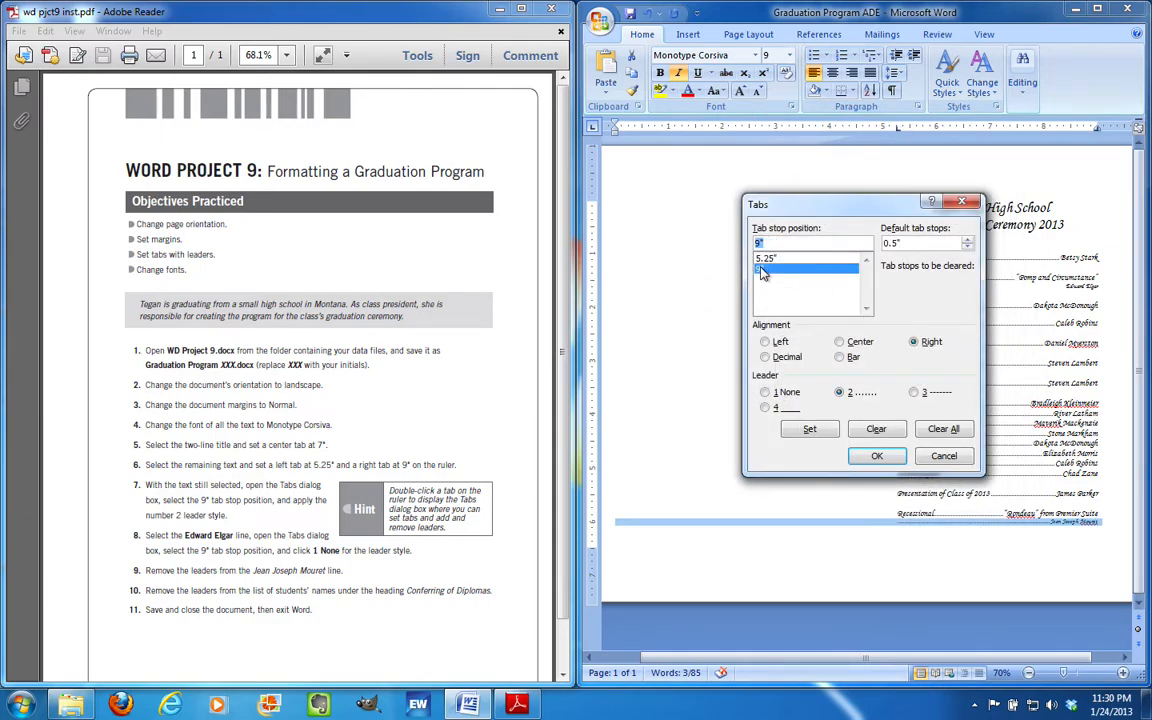
{"action": "left_click", "coordinate": [777, 393]}
{"action": "left_click", "coordinate": [876, 455]}
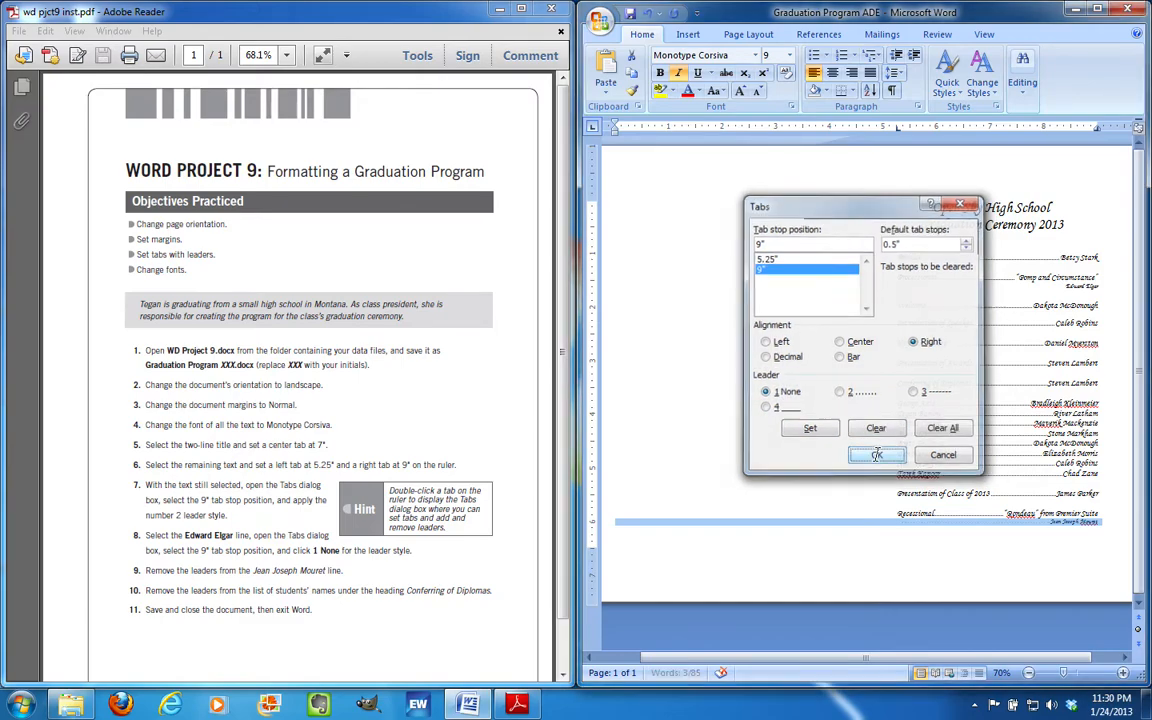
{"action": "left_click", "coordinate": [818, 505]}
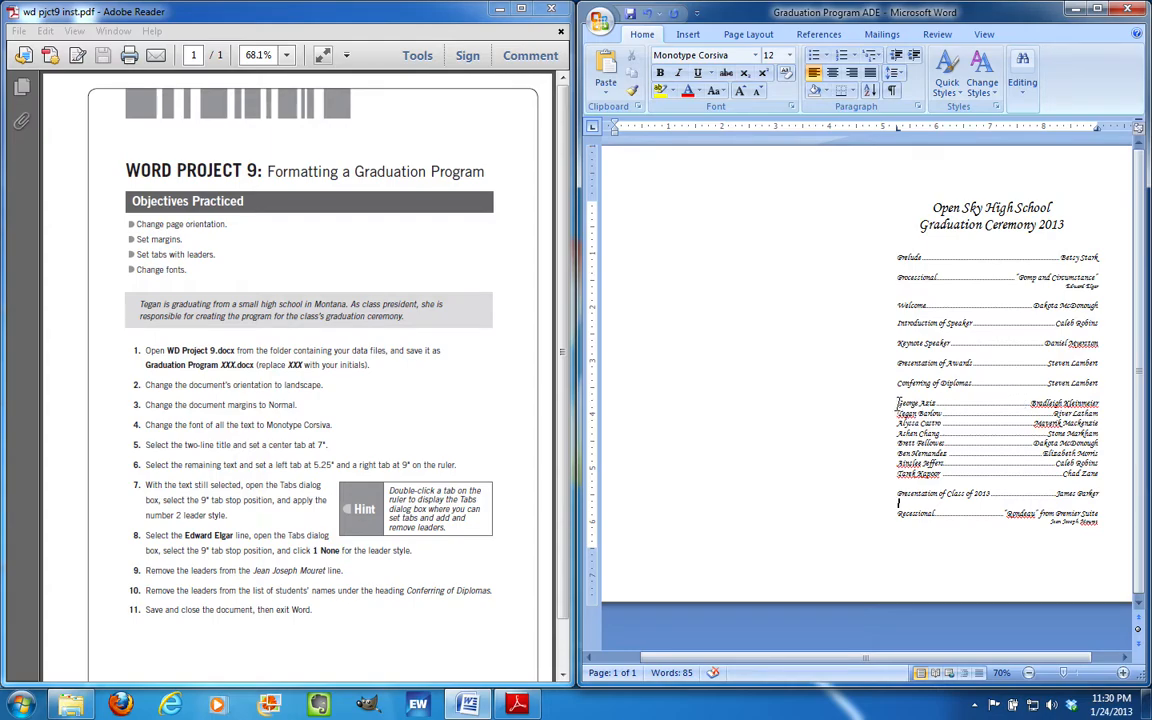
Set the 9" tab stop on all student name lines to leader None, keeping names right-aligned
{"action": "left_click_drag", "start_coordinate": [897, 402], "coordinate": [1125, 484]}
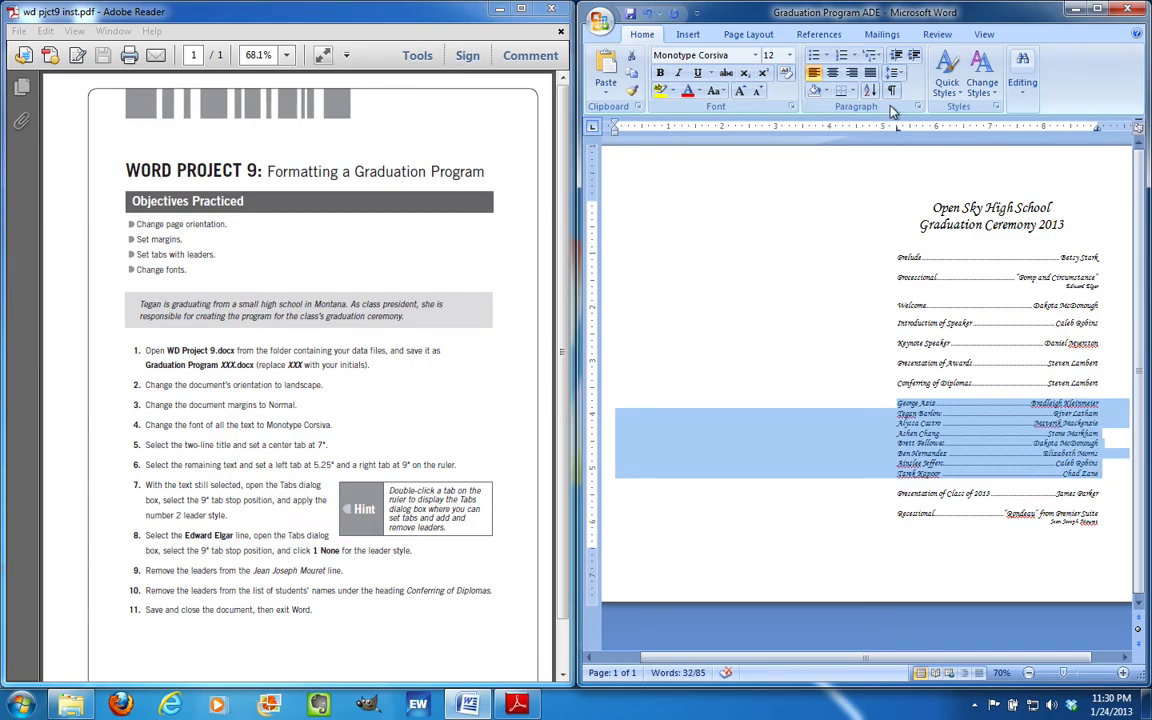
{"action": "left_click", "coordinate": [917, 107]}
{"action": "left_click", "coordinate": [741, 533]}
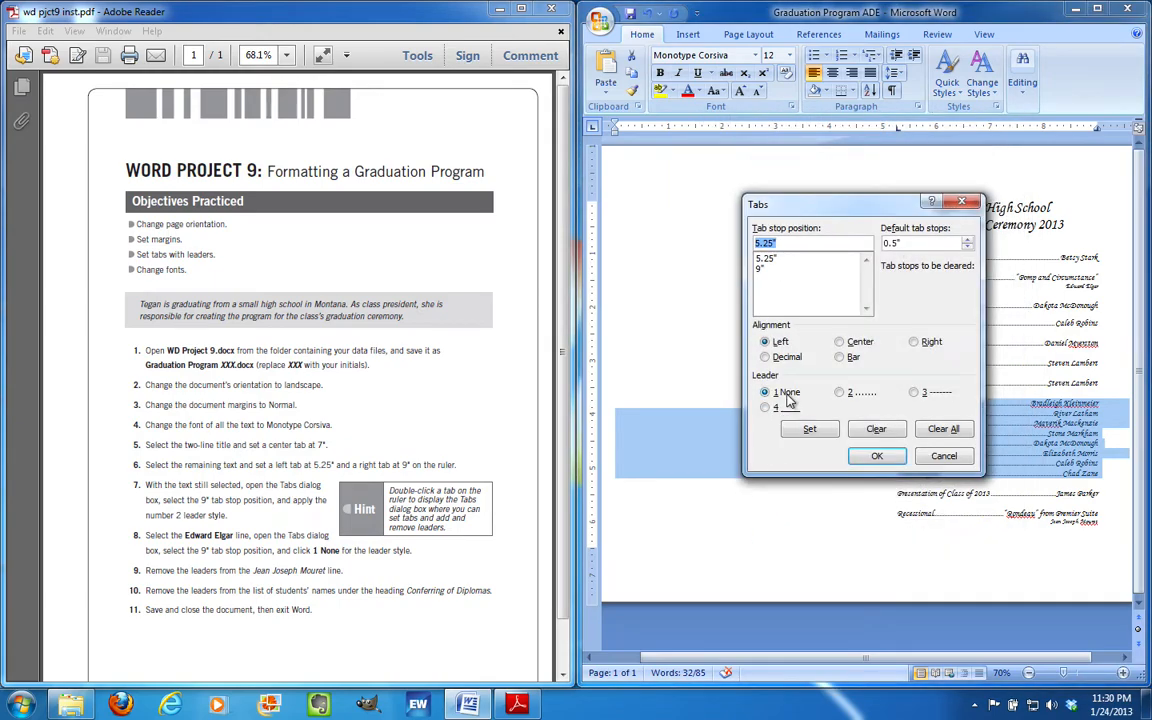
{"action": "left_click", "coordinate": [766, 268]}
{"action": "left_click", "coordinate": [766, 392]}
{"action": "key", "text": "Return"}
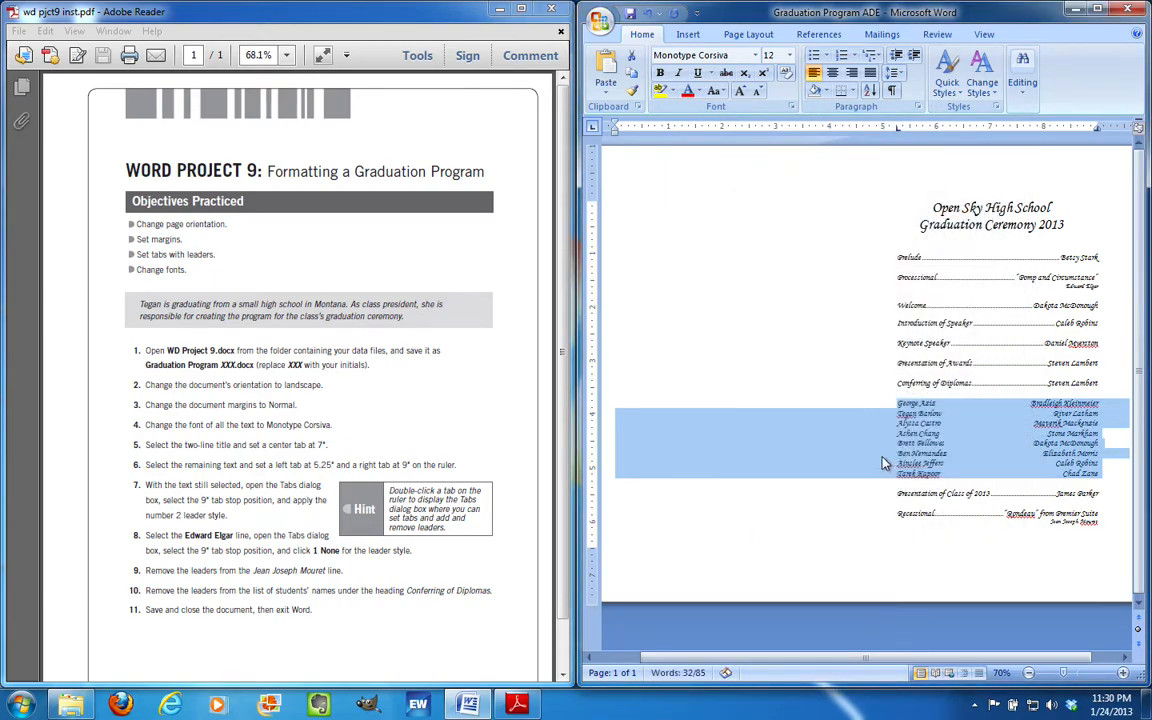
{"action": "left_click", "coordinate": [983, 430]}
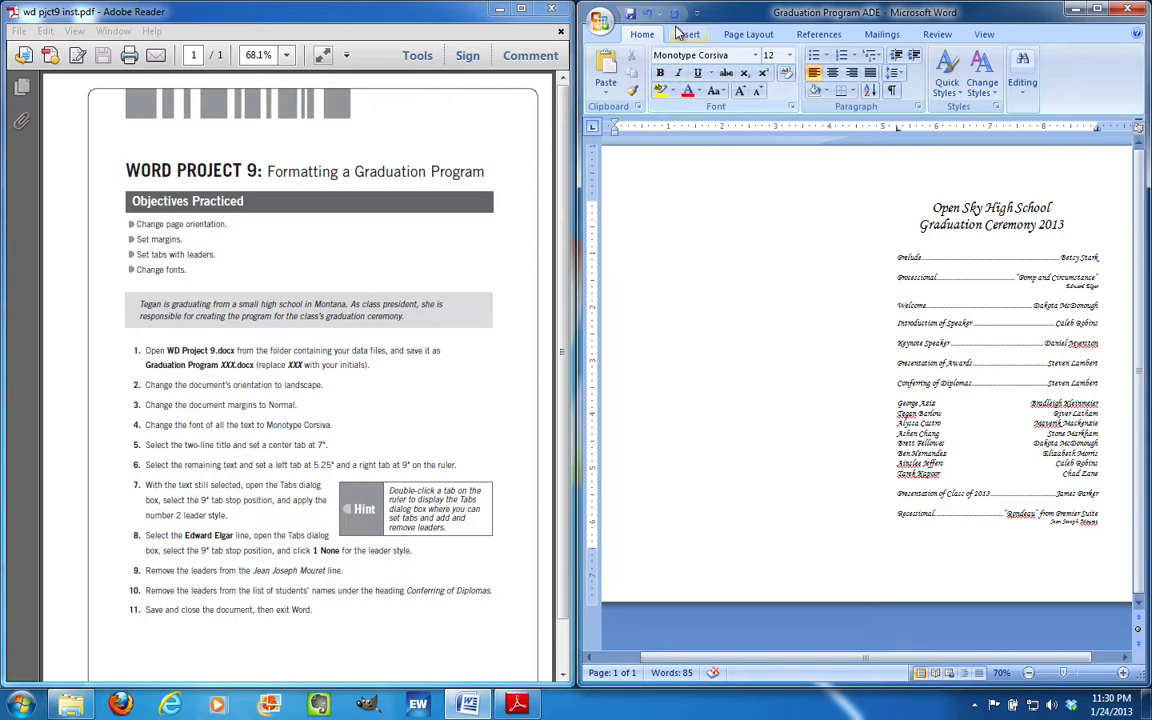
Save the Graduation Program ADE document and close it
{"action": "left_click", "coordinate": [631, 15]}
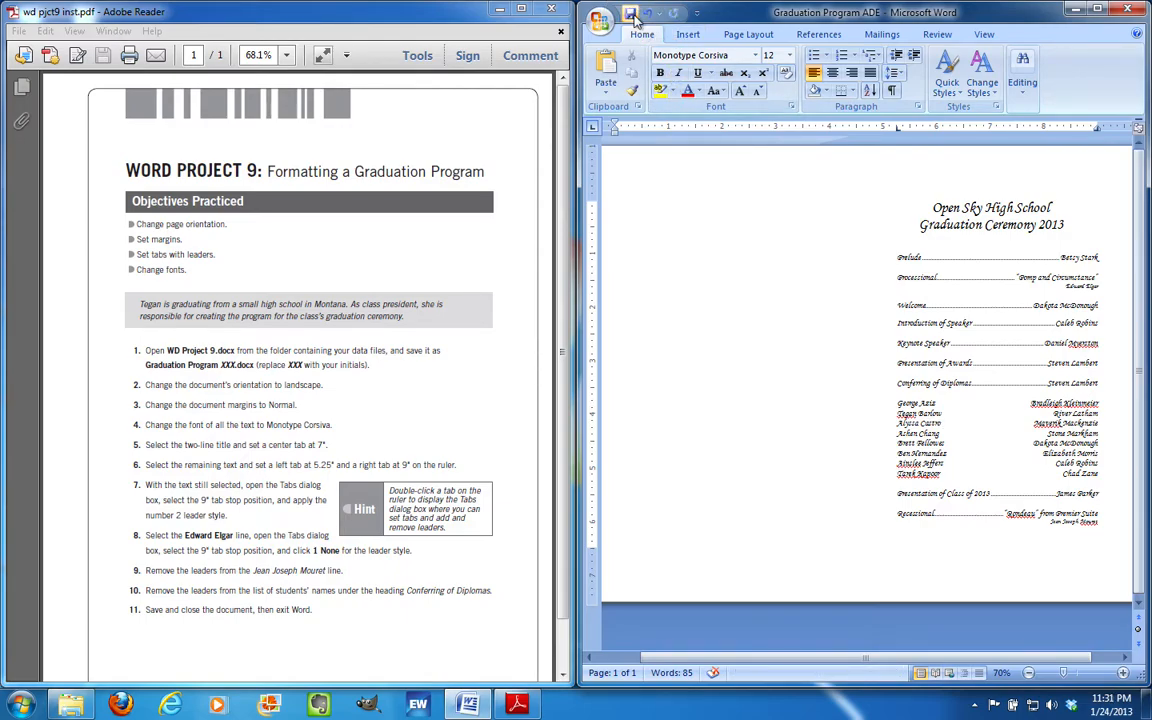
{"action": "left_click", "coordinate": [1122, 14]}
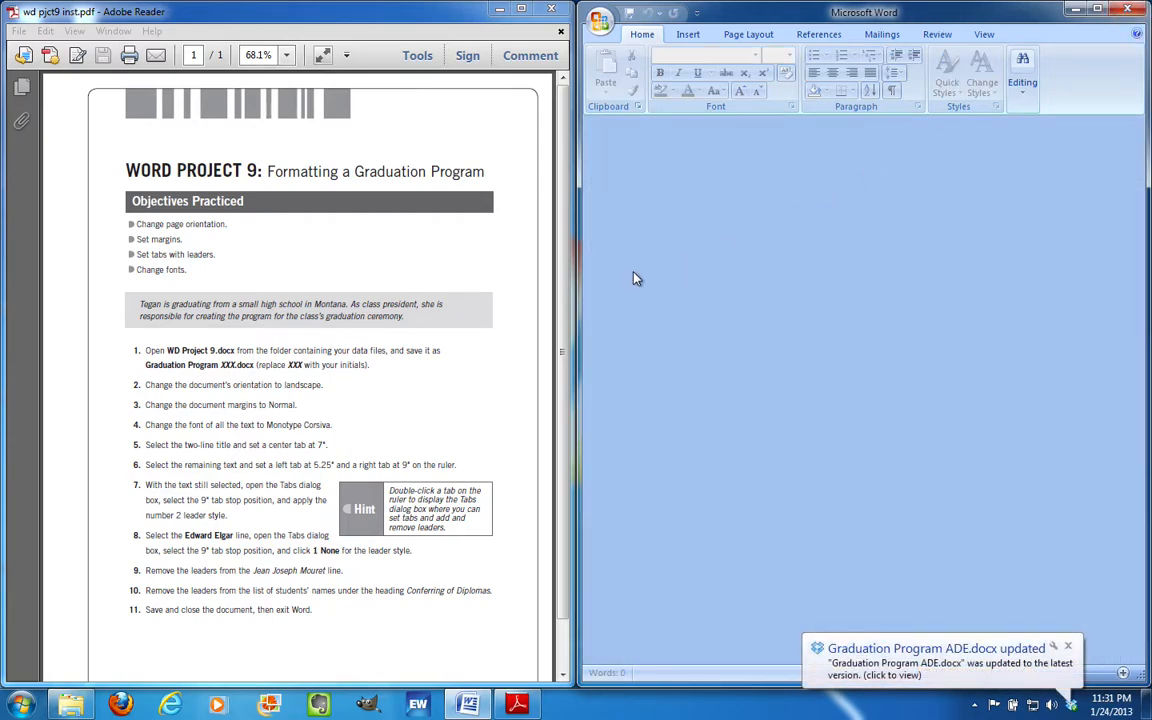